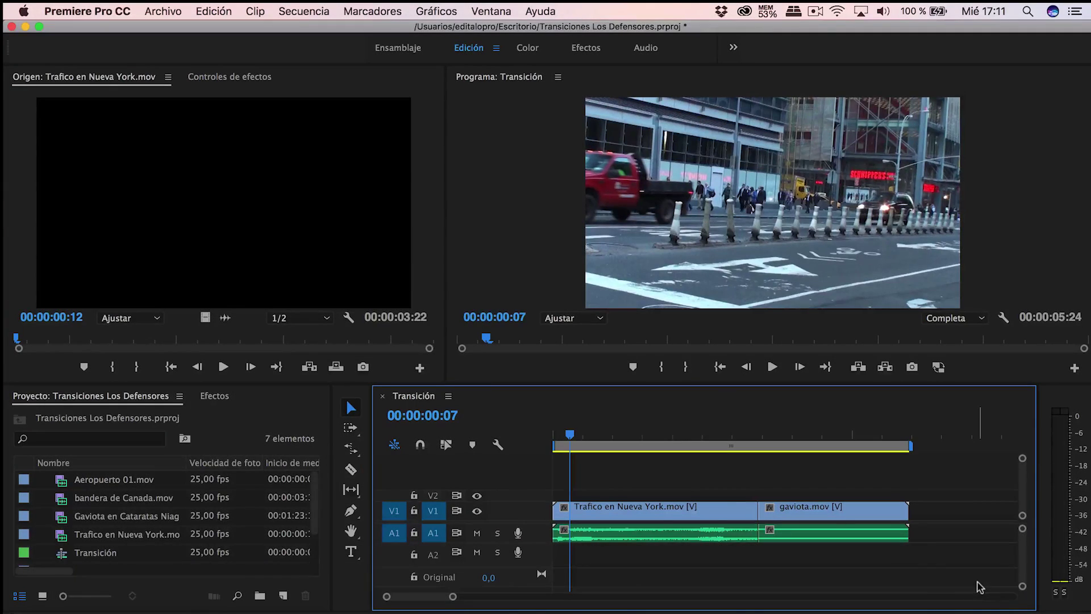
key(space)
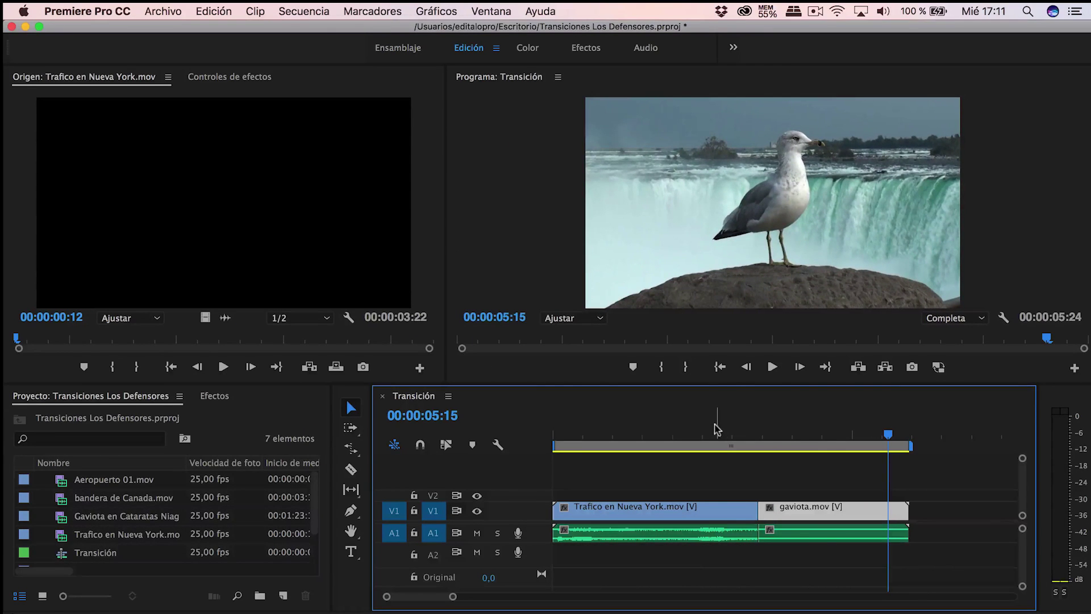
click(702, 431)
key(space)
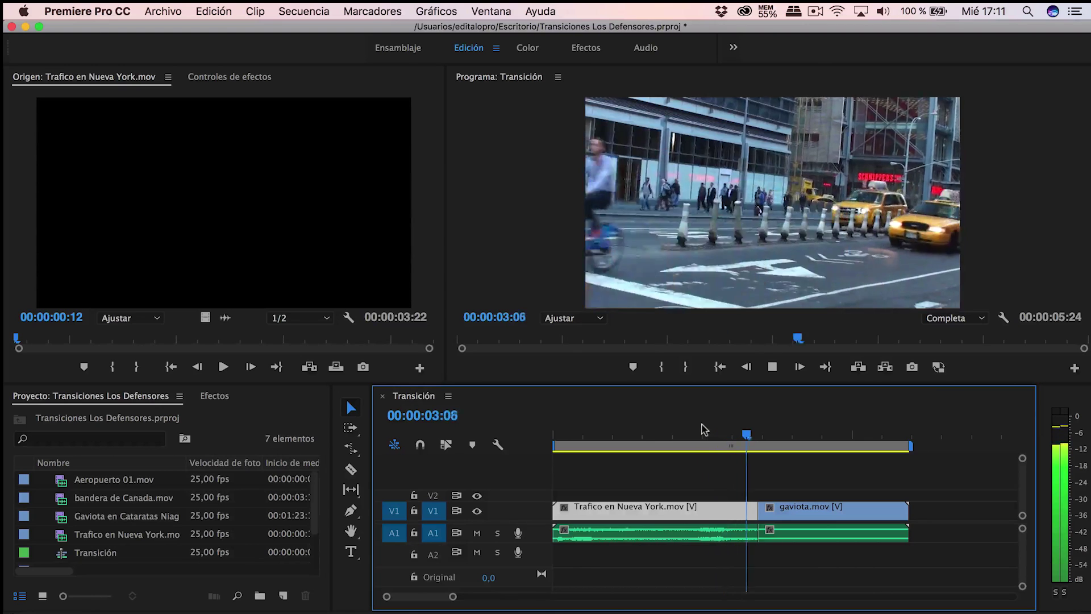
key(space)
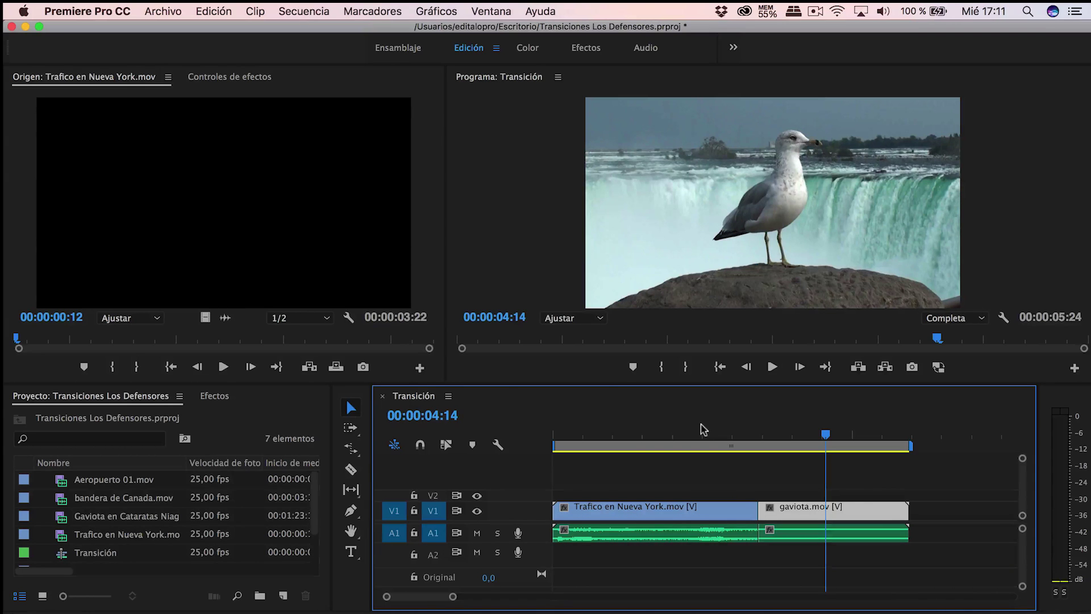
Browse the Efectos panel to Transiciones de vídeo > Disolver for the Pasar a negro transition
click(218, 396)
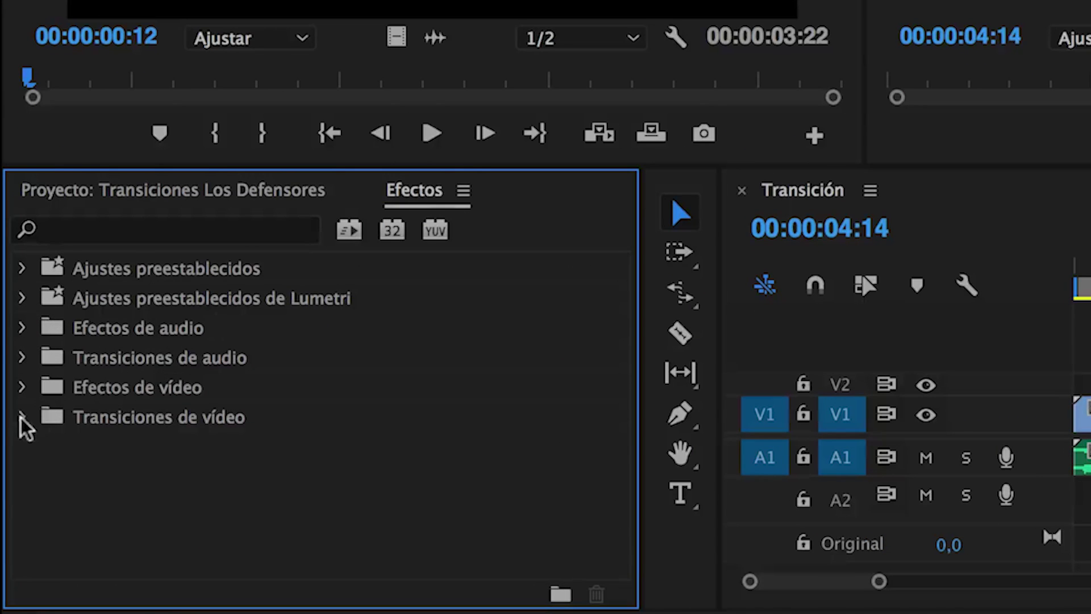
click(22, 417)
scroll(186, 358, down, 1)
scroll(186, 358, down, 2)
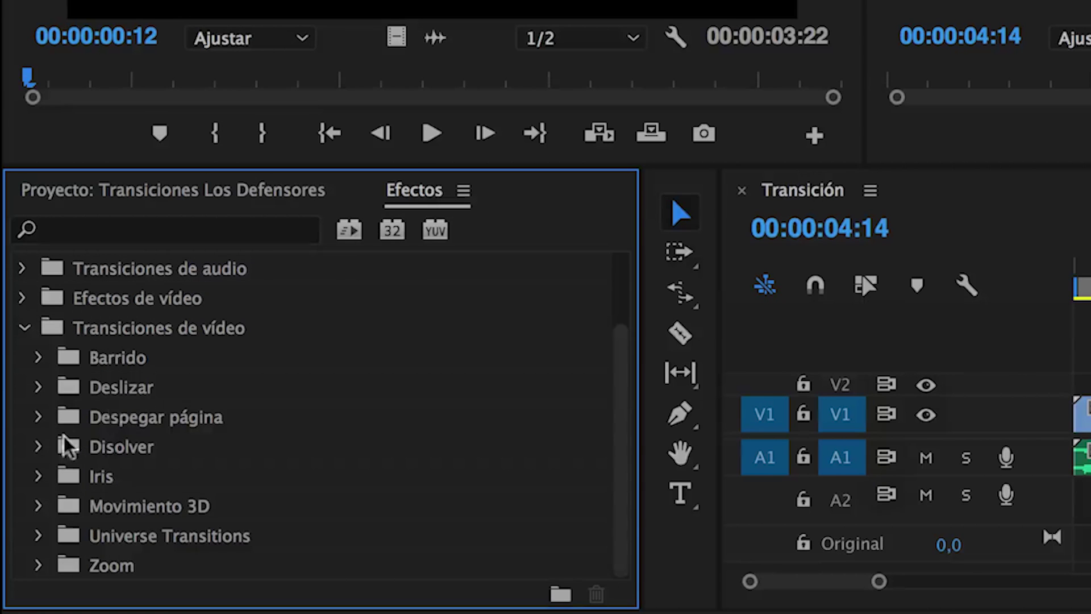
click(37, 446)
scroll(165, 382, down, 6)
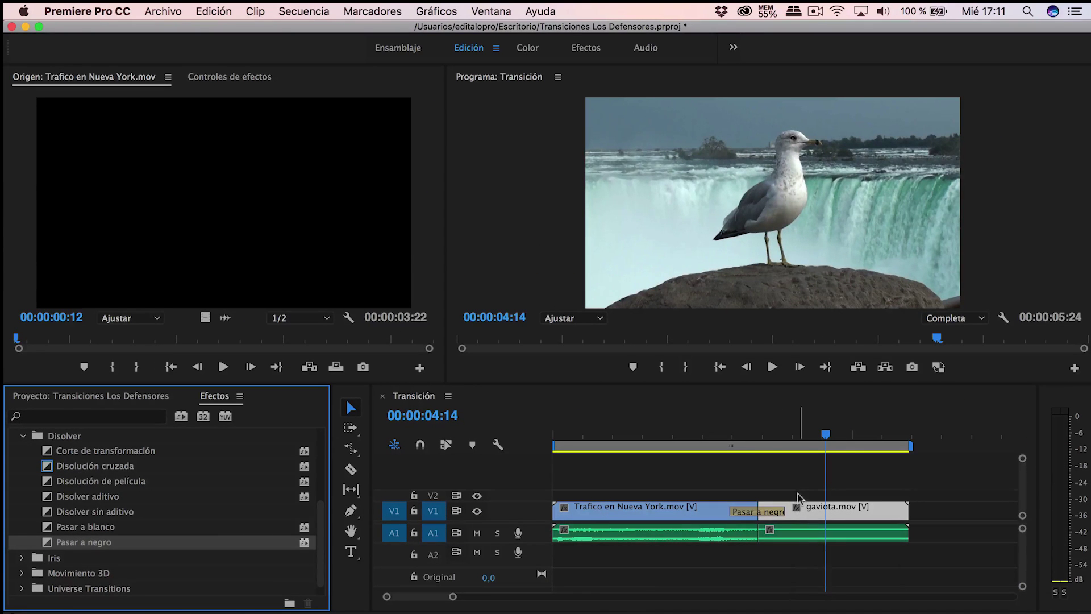
Play back the Pasar a negro fade at the Trafico–gaviota cut and trim its length
click(665, 436)
key(space)
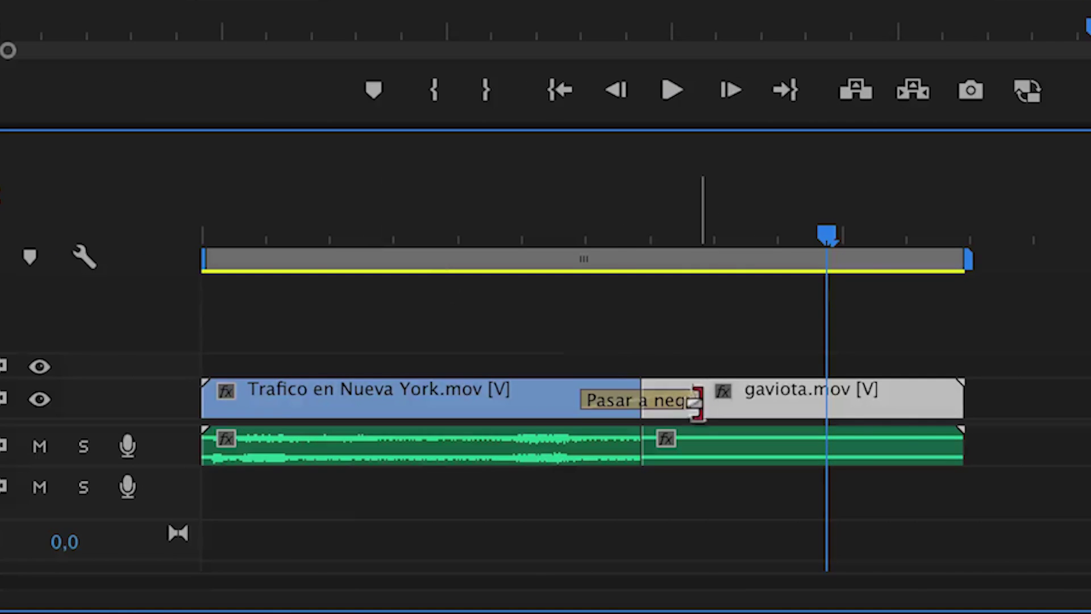
drag(784, 513, 775, 519)
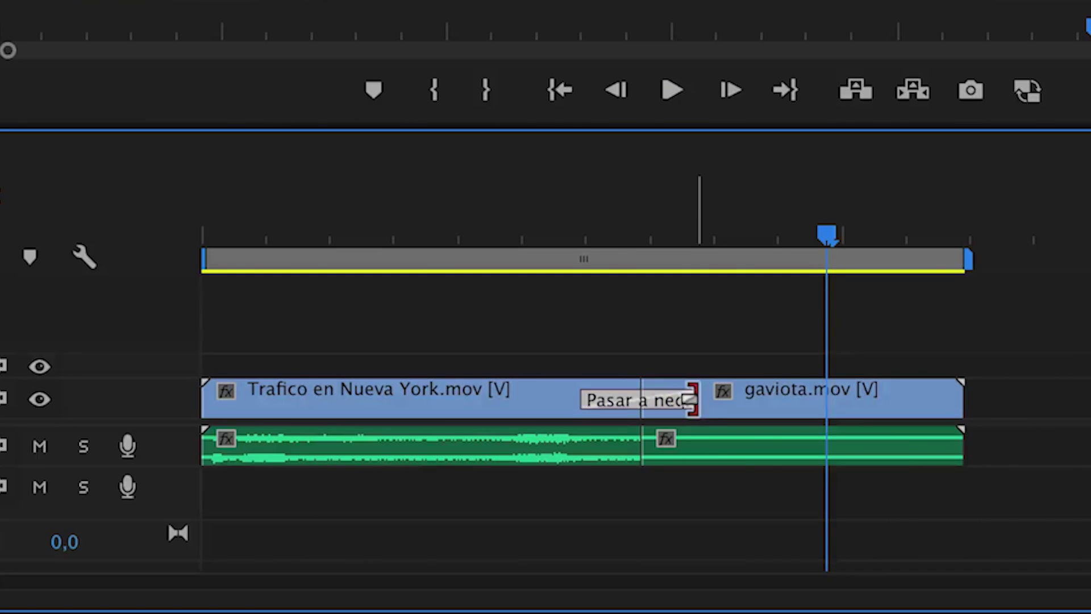
drag(657, 402, 711, 404)
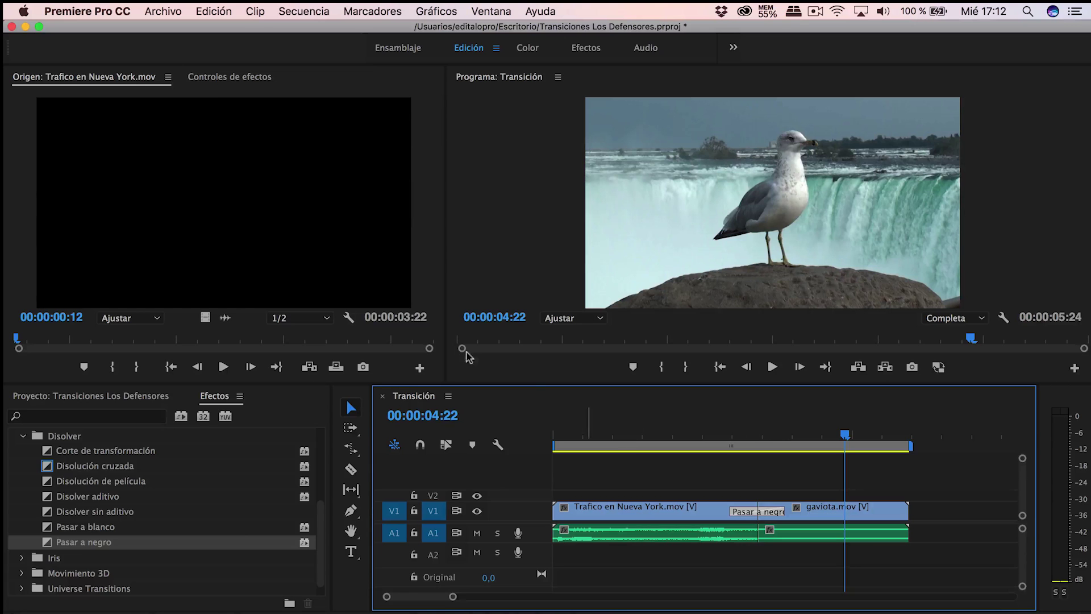
Set the Pasar a negro transition's duration to 10 frames (00:00:00:10) in Controles de efectos
click(230, 77)
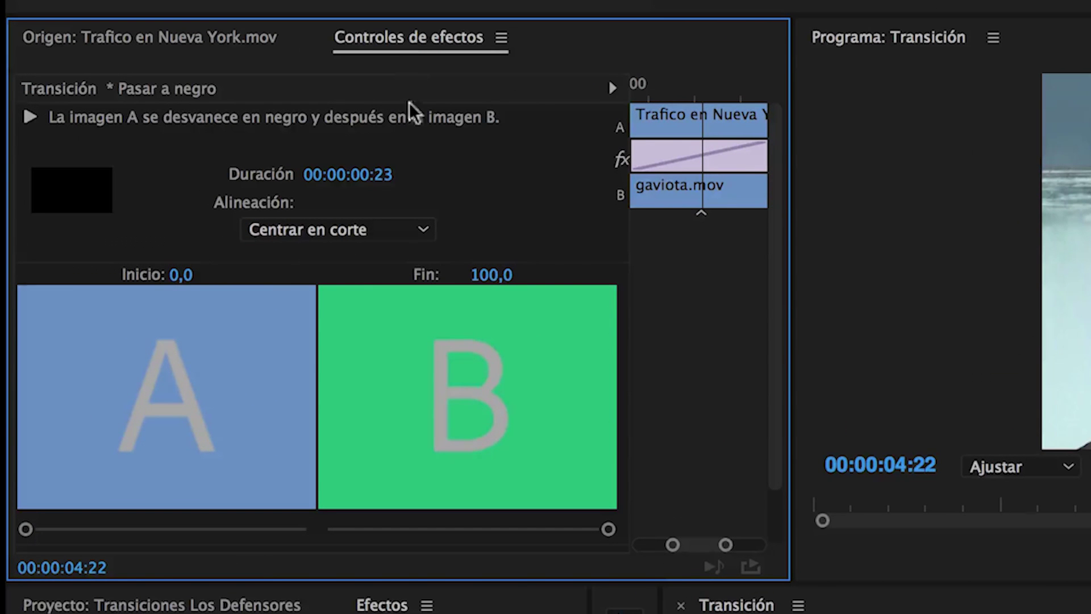
click(348, 175)
text(10)
key(Return)
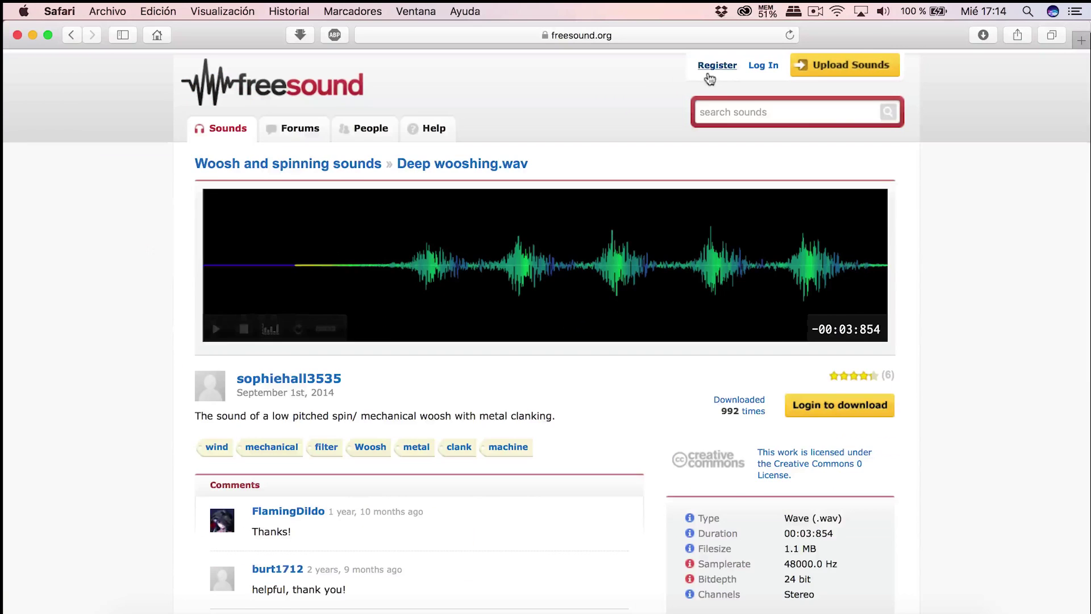
Go to the Freesound Register page and scroll through the sign-up form
click(710, 79)
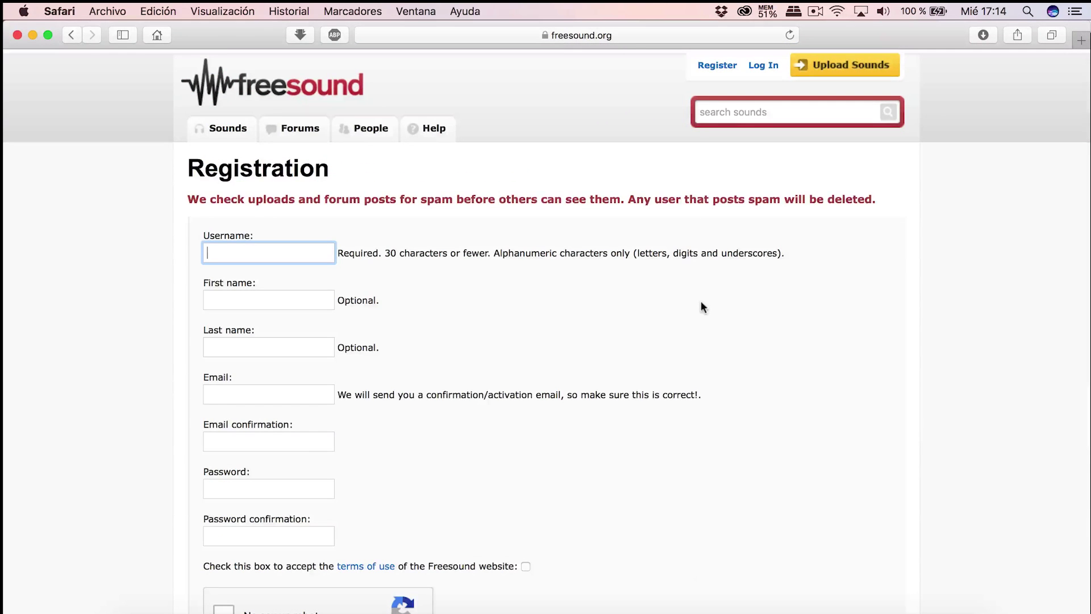
scroll(700, 307, down, 3)
scroll(700, 306, down, 2)
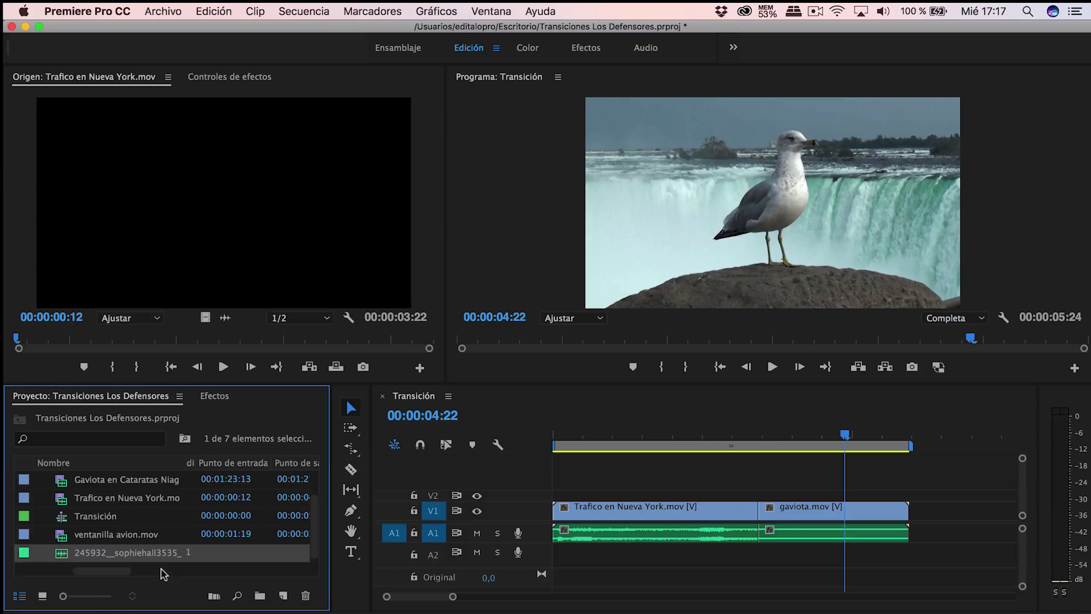
Move gaviota right and place Aeropuerto 01, ventanilla avion and bandera after Trafico on V1
scroll(683, 560, down, 3)
mouse_move(798, 476)
mouse_down()
mouse_move(733, 536)
mouse_move(985, 537)
mouse_up()
scroll(162, 518, up, 2)
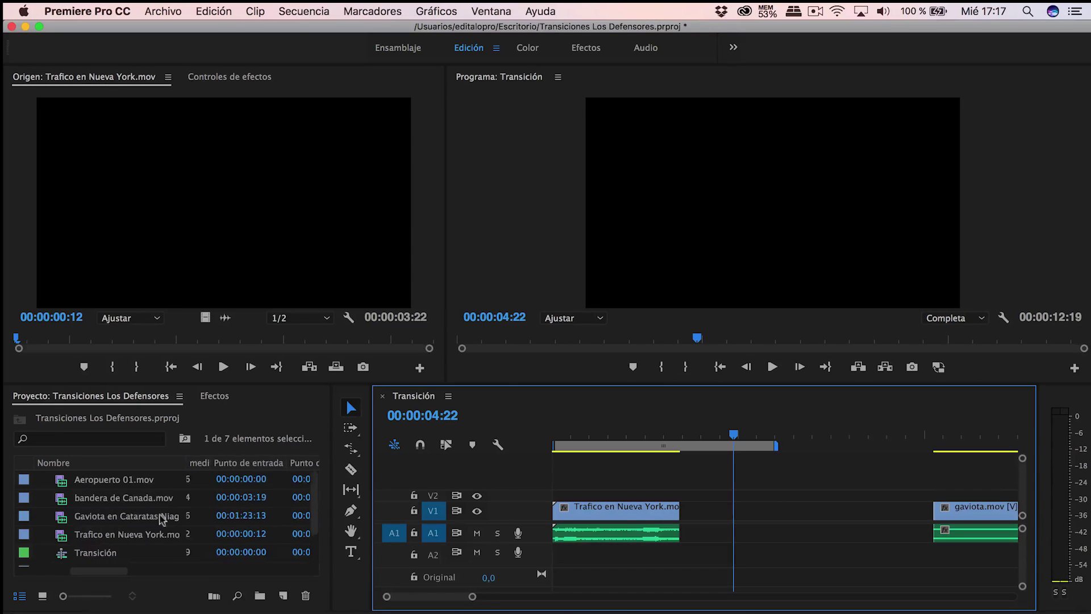
drag(73, 482, 694, 518)
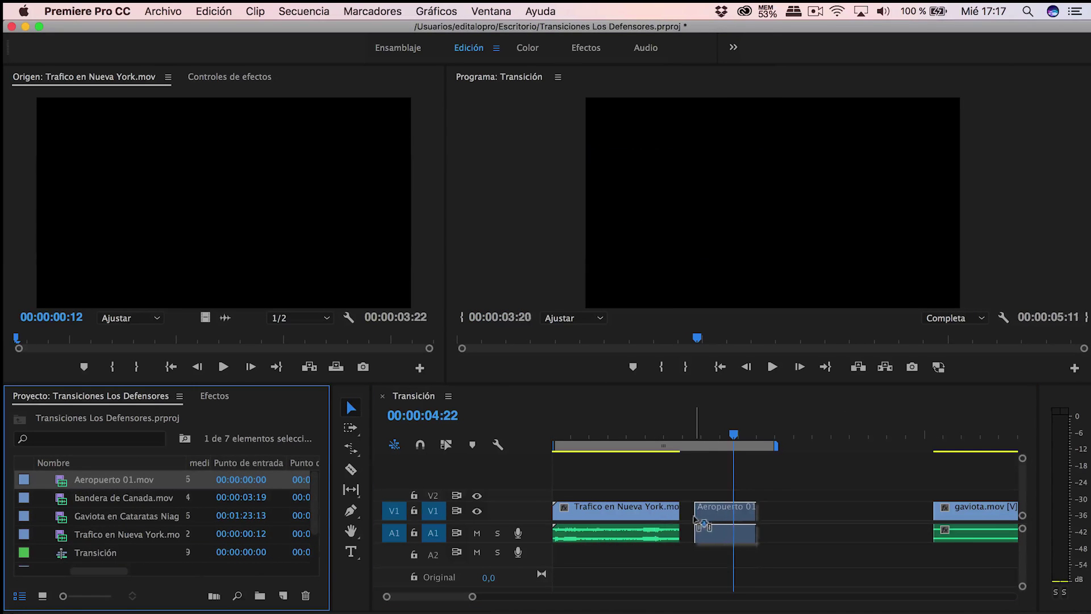
scroll(162, 519, down, 1)
drag(114, 534, 773, 518)
scroll(162, 518, up, 1)
mouse_move(114, 479)
mouse_down()
mouse_move(787, 472)
mouse_move(908, 512)
mouse_up()
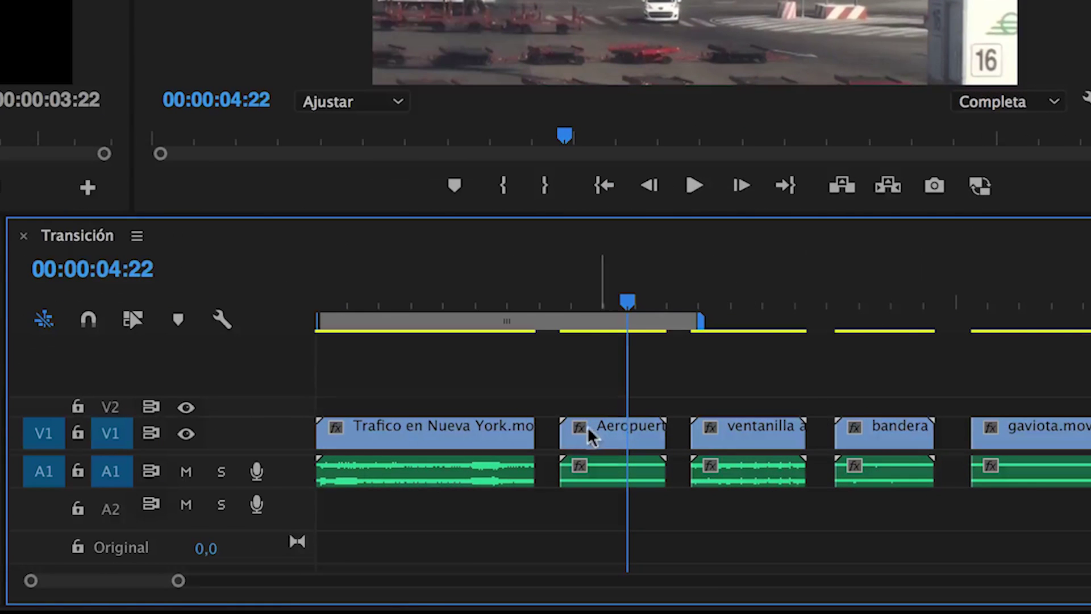
Remove each gap between the inserted clips and gaviota with Eliminar rizo
click(544, 432)
right_click(543, 432)
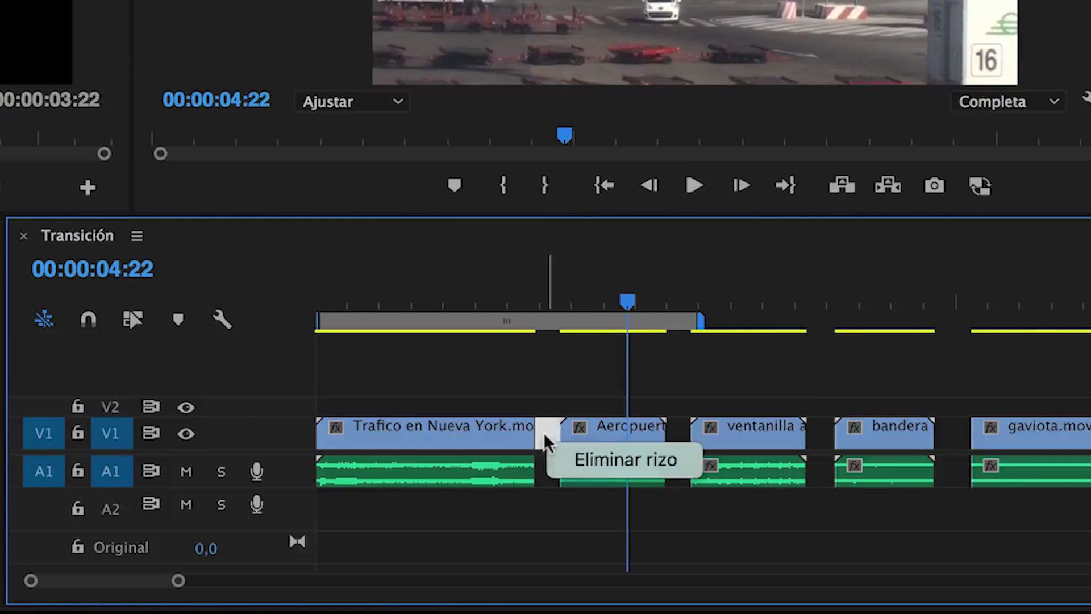
click(619, 462)
key(Up)
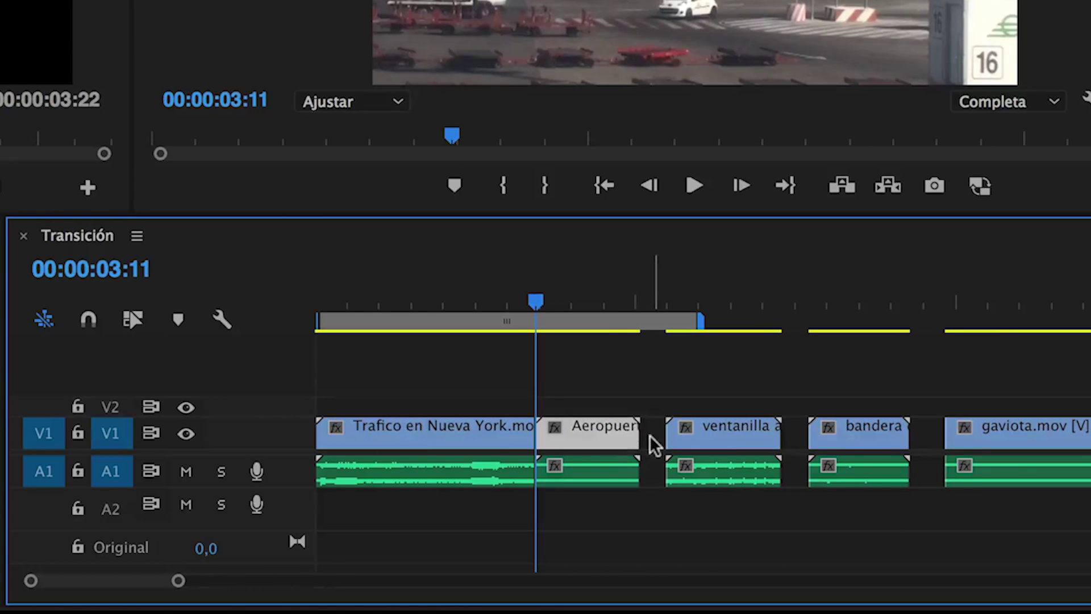
right_click(649, 435)
click(718, 463)
right_click(767, 438)
click(818, 460)
right_click(867, 433)
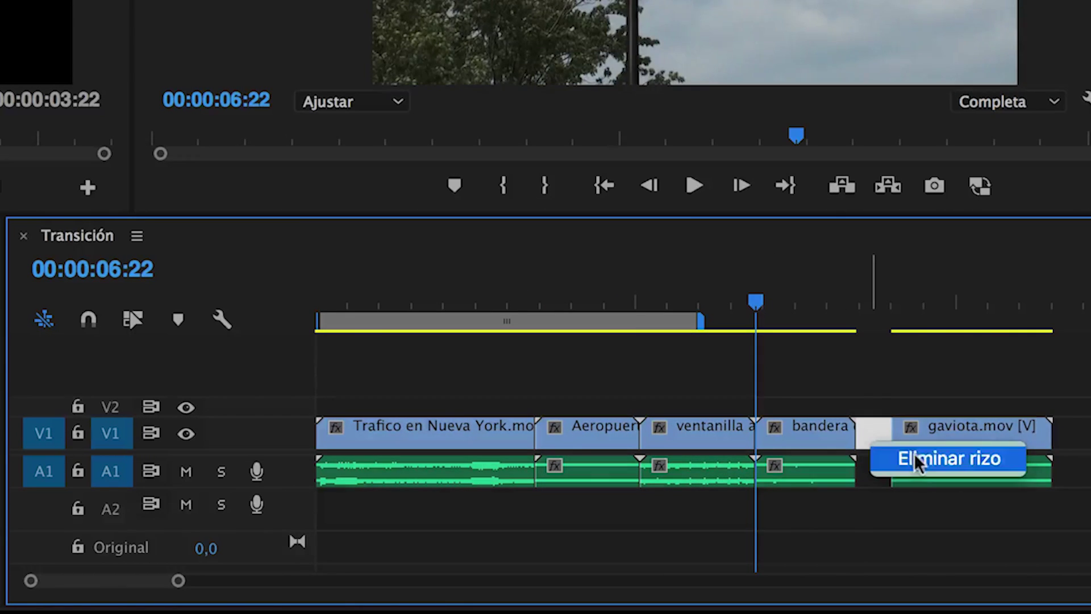
click(914, 458)
key(=)
key(=)
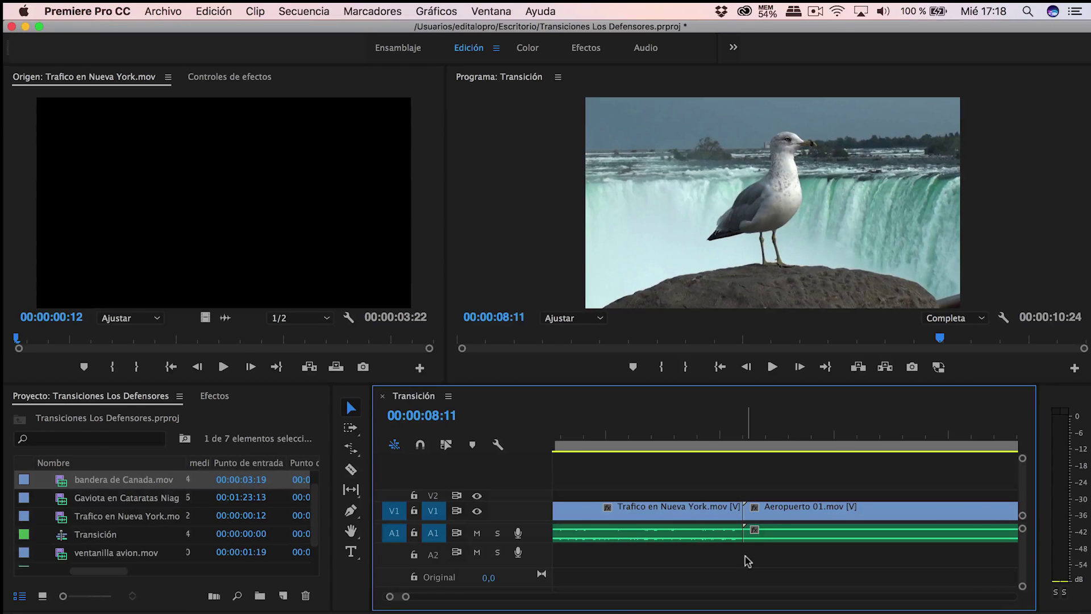
Apply Empujar from Deslizar to the Trafico–Aeropuerto 01 cut and show its settings
click(221, 397)
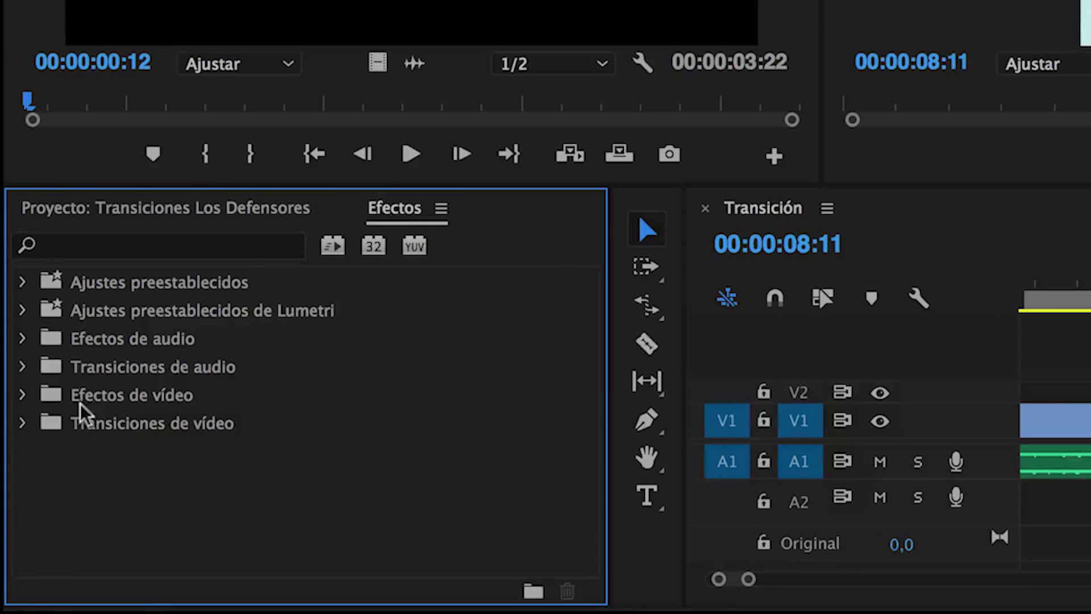
click(13, 512)
scroll(48, 528, down, 3)
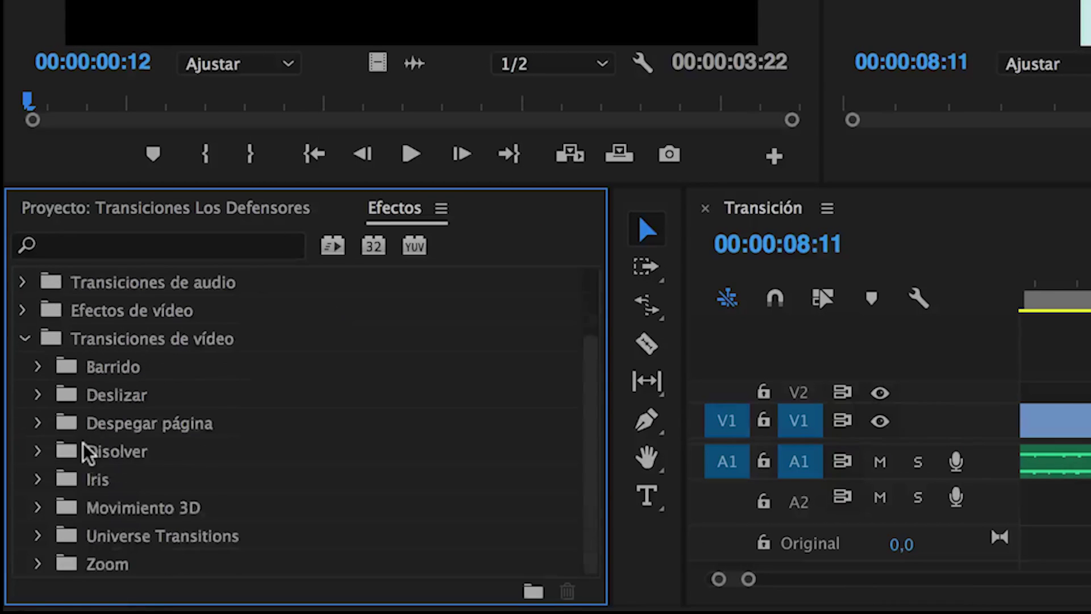
click(38, 395)
click(128, 514)
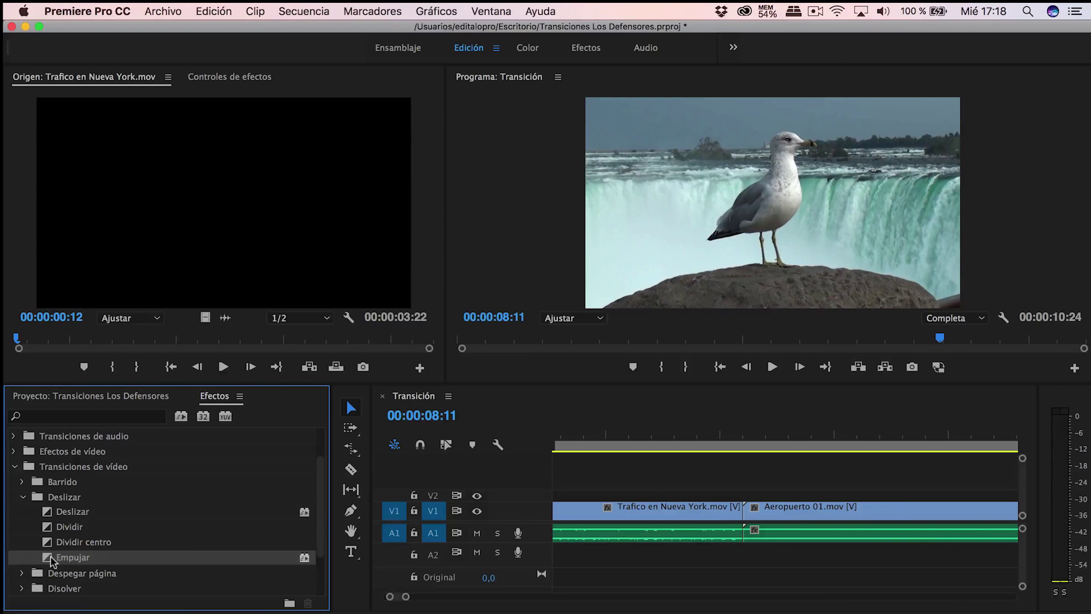
drag(51, 559, 743, 512)
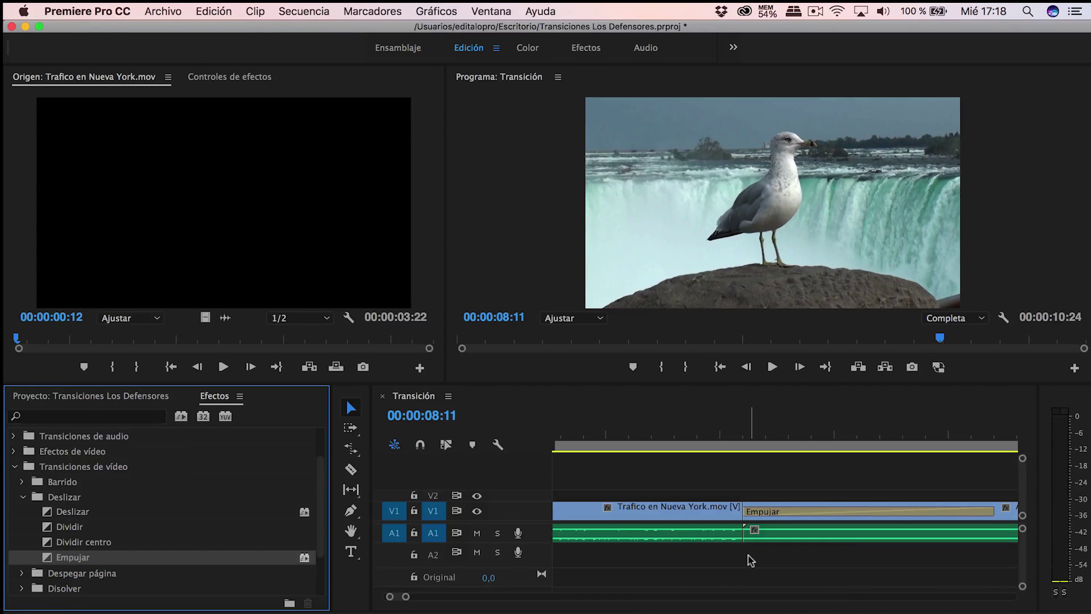
click(768, 513)
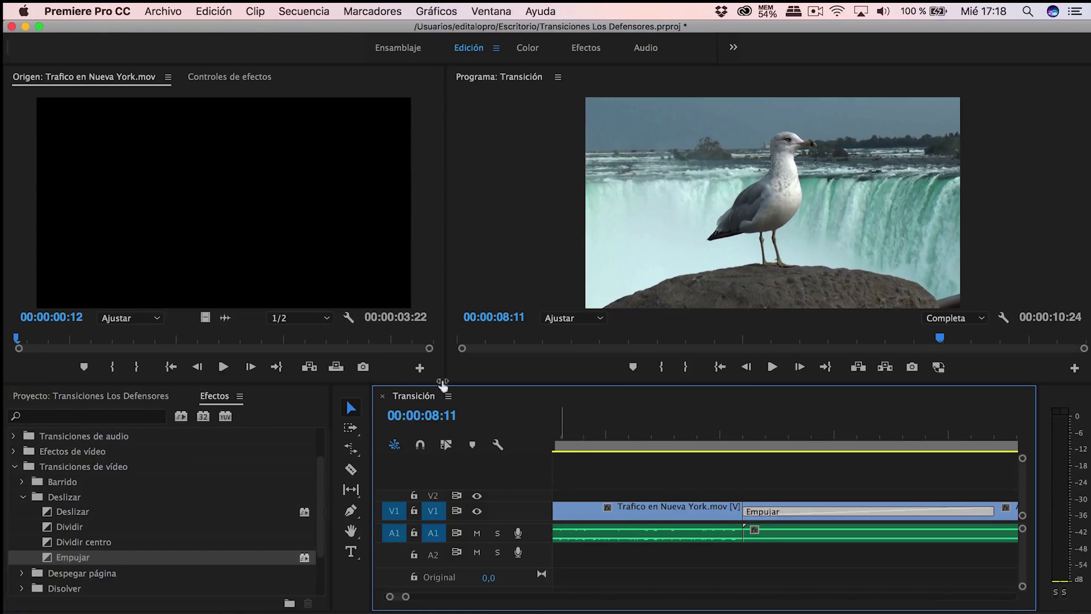
click(230, 86)
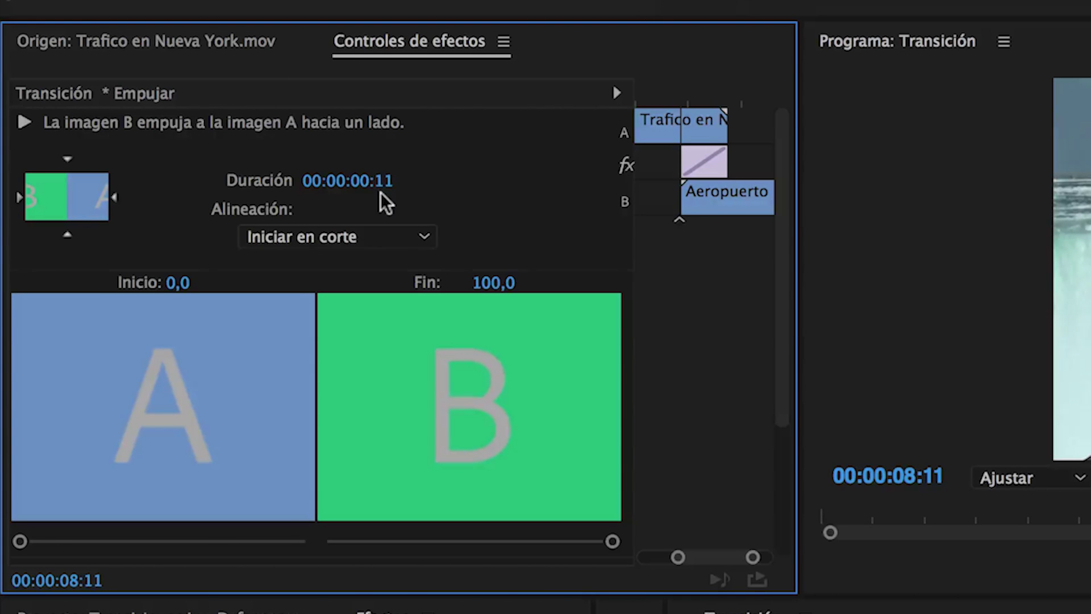
Set the Empujar duration to 4 frames and its alignment to Centrar en corte
click(400, 181)
key(BackSpace)
key(BackSpace)
text(4)
key(Return)
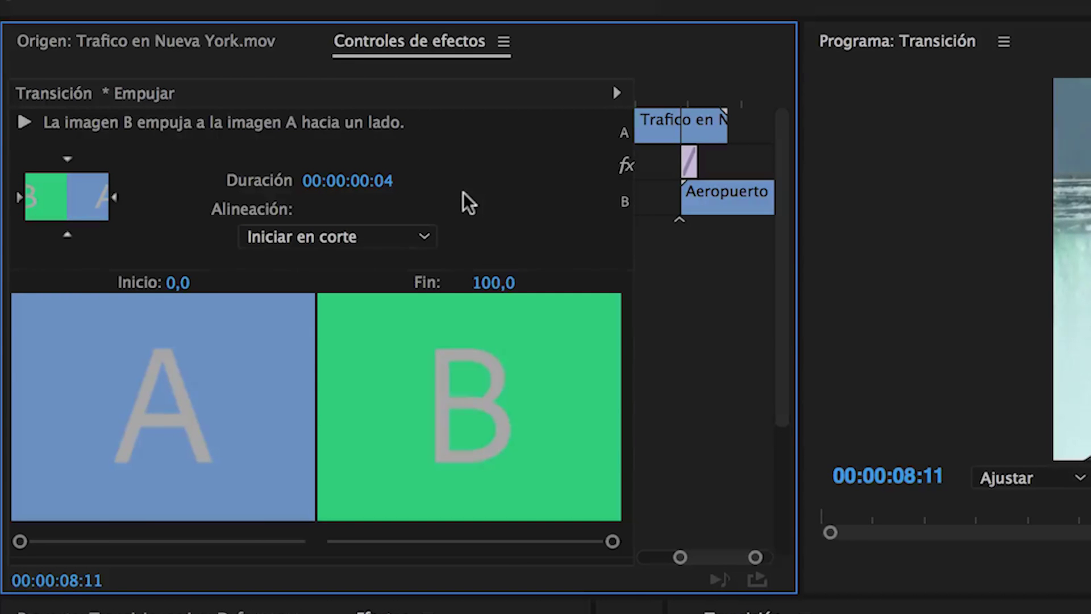
click(427, 227)
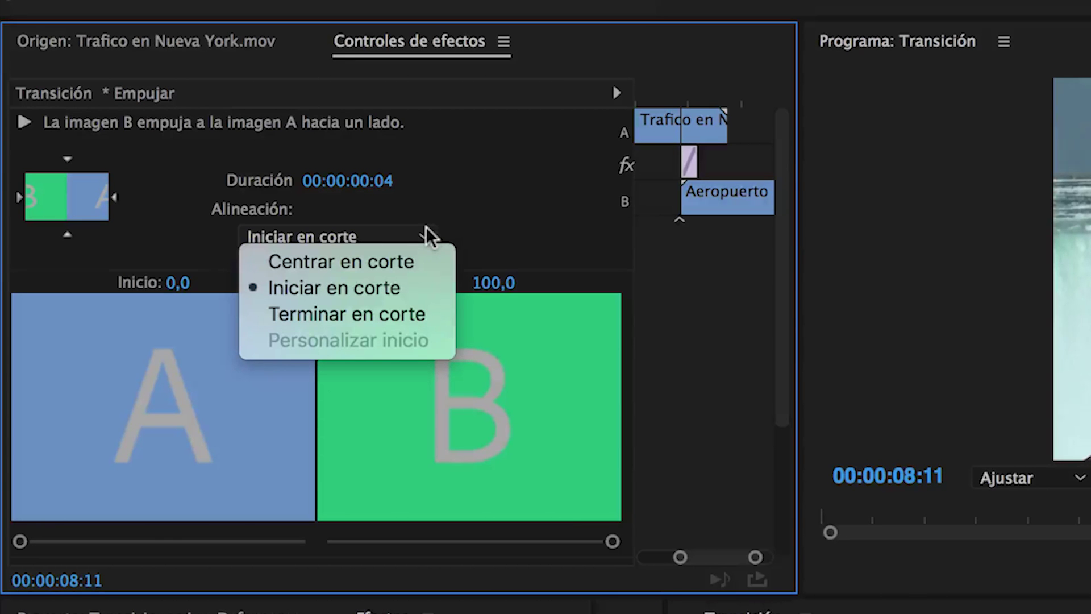
click(316, 262)
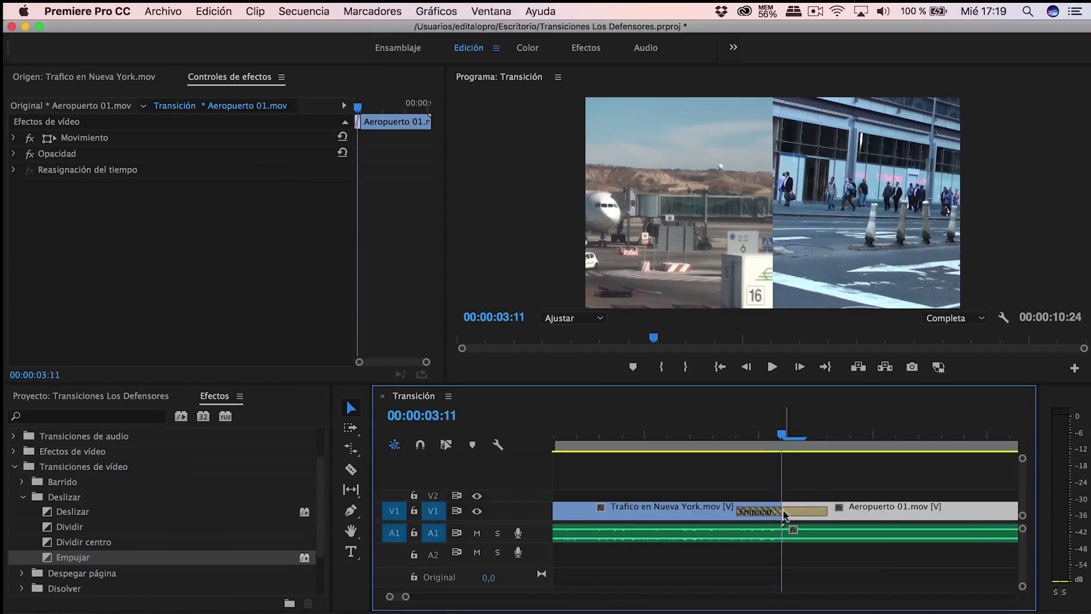
Select the Empujar transition on the timeline to reload it in Controles de efectos
click(785, 515)
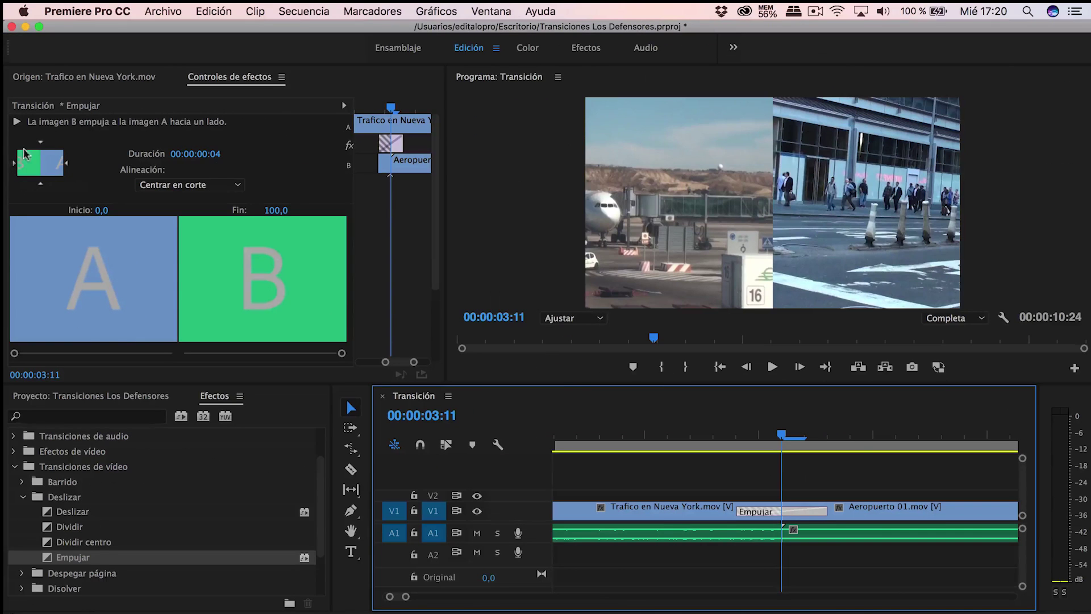
Try the push directions, settling on De sur a norte, then show the Proyecto clip list
click(40, 142)
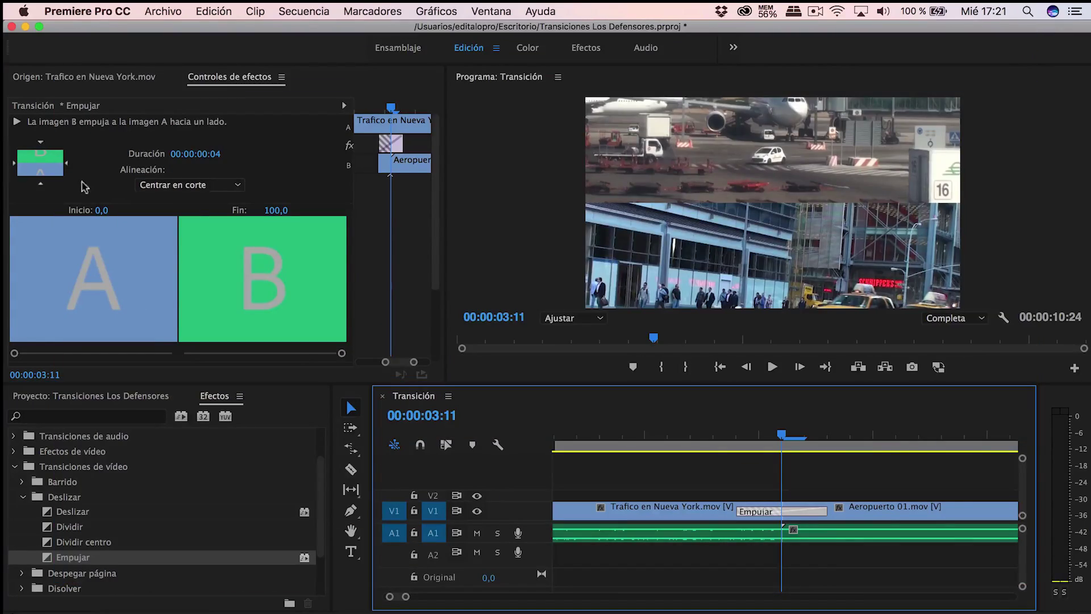
click(66, 163)
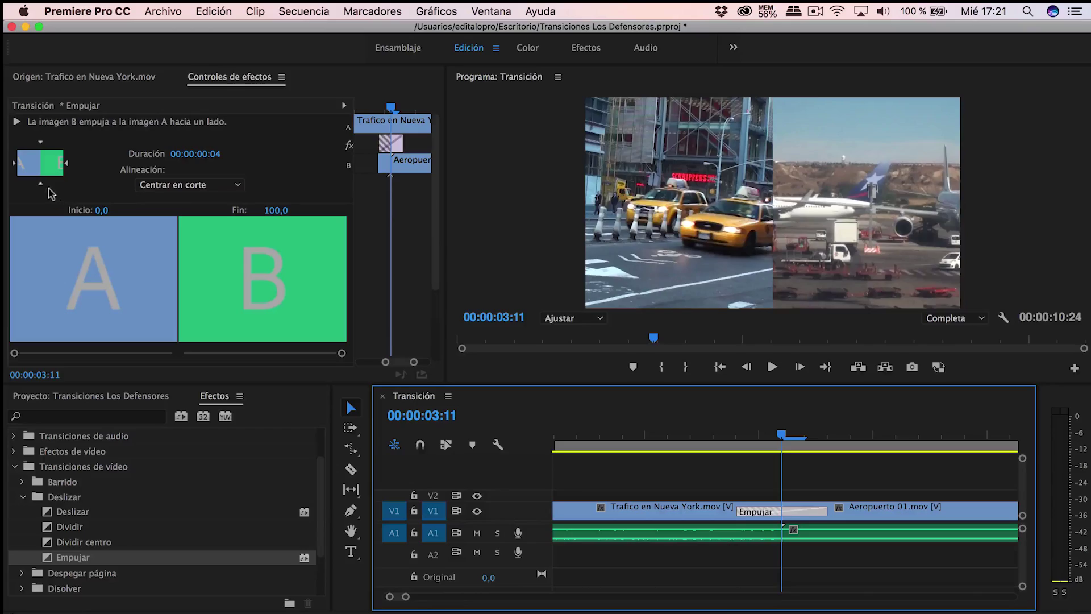
click(40, 185)
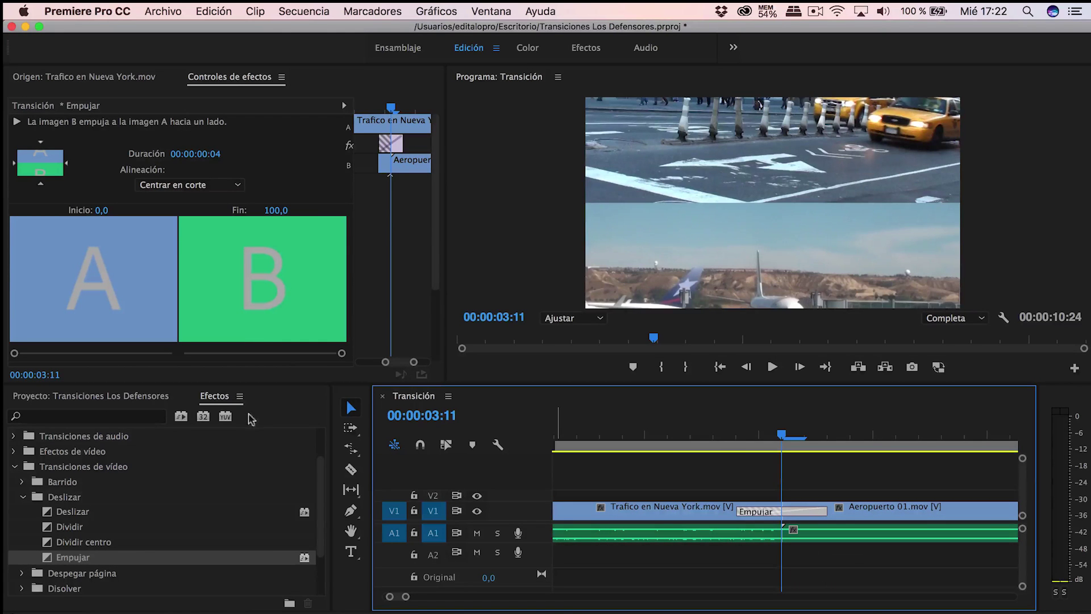
click(145, 393)
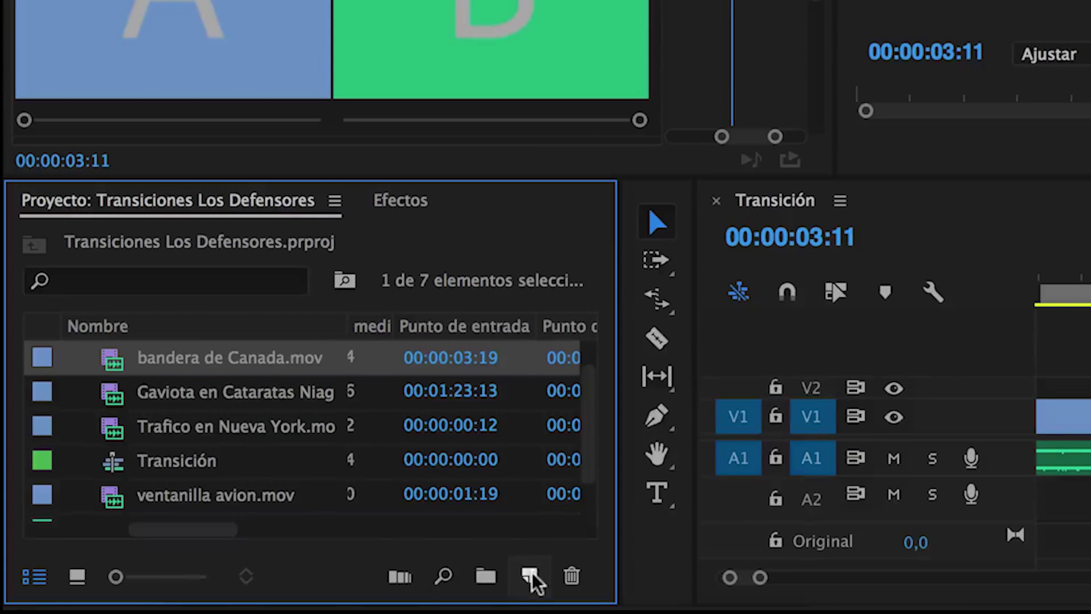
Create a Capa de ajuste adjustment layer and drop it on V2 over the Empujar cut
click(283, 595)
click(567, 418)
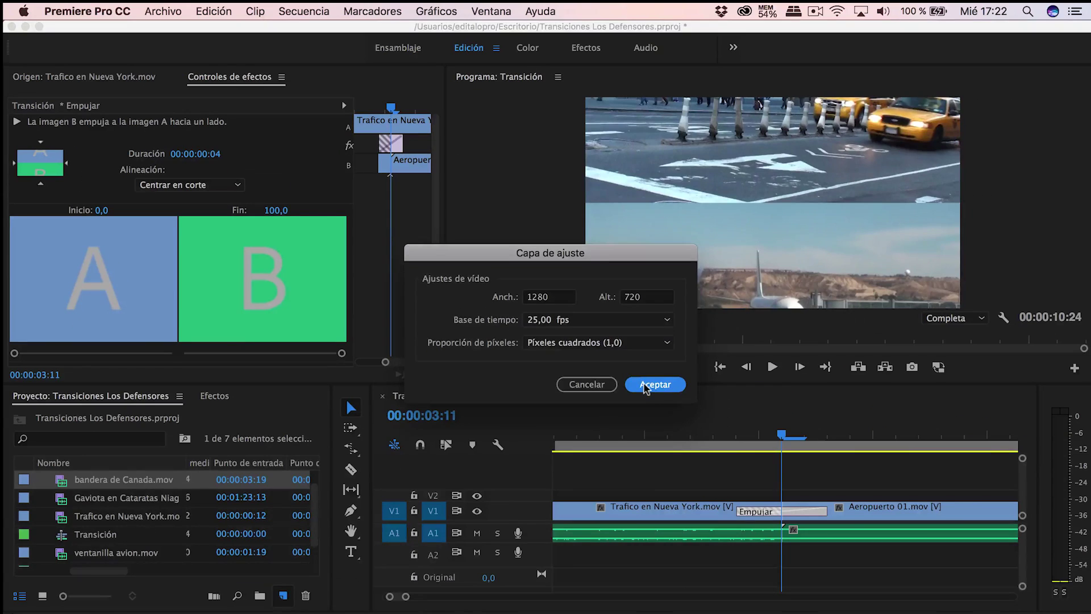
click(942, 281)
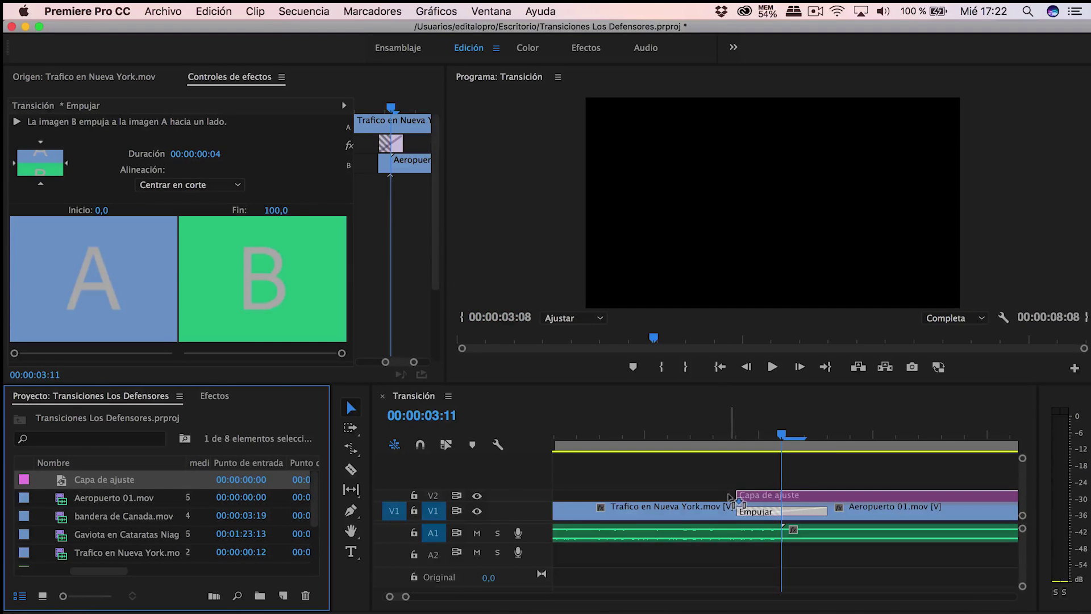
drag(98, 485, 723, 495)
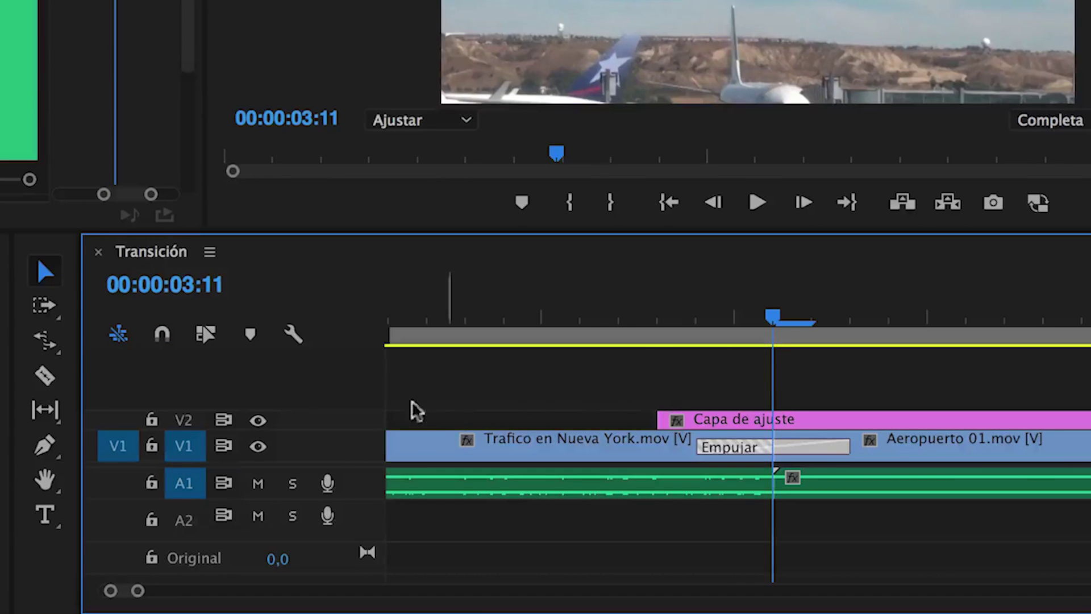
Split the adjustment layer at 00:00:03:14 with the Razor and delete the remainder
key(c)
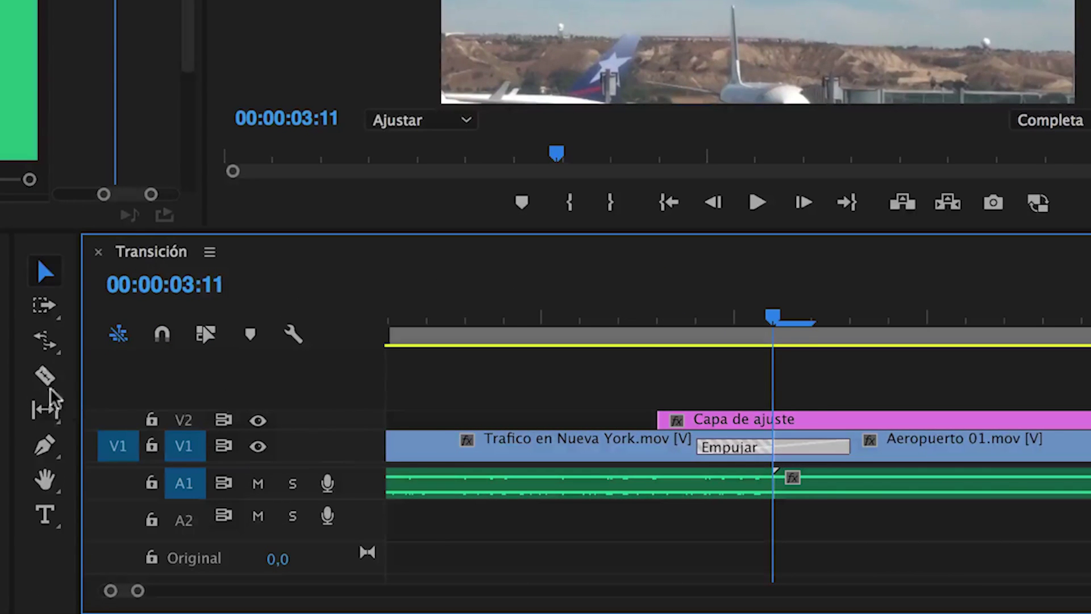
click(694, 317)
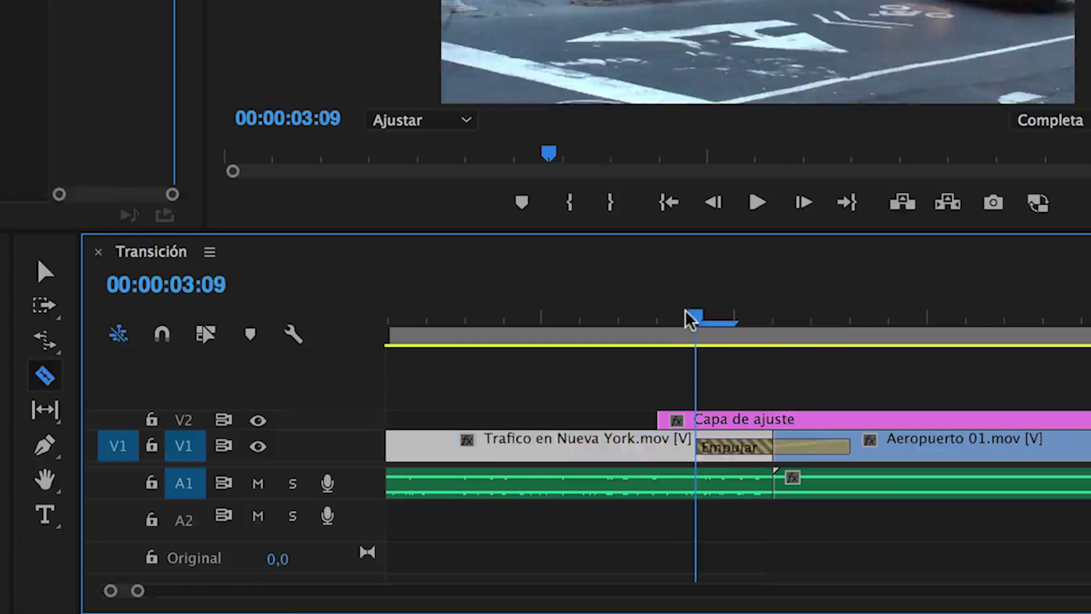
drag(667, 319, 676, 319)
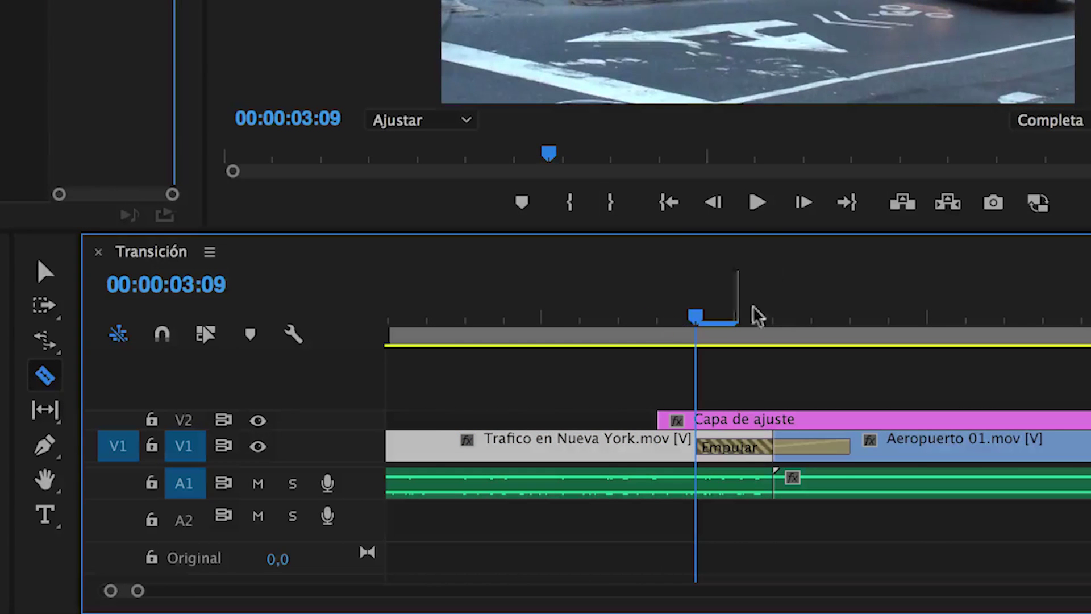
drag(807, 315, 888, 317)
click(889, 420)
key(v)
click(920, 421)
key(Delete)
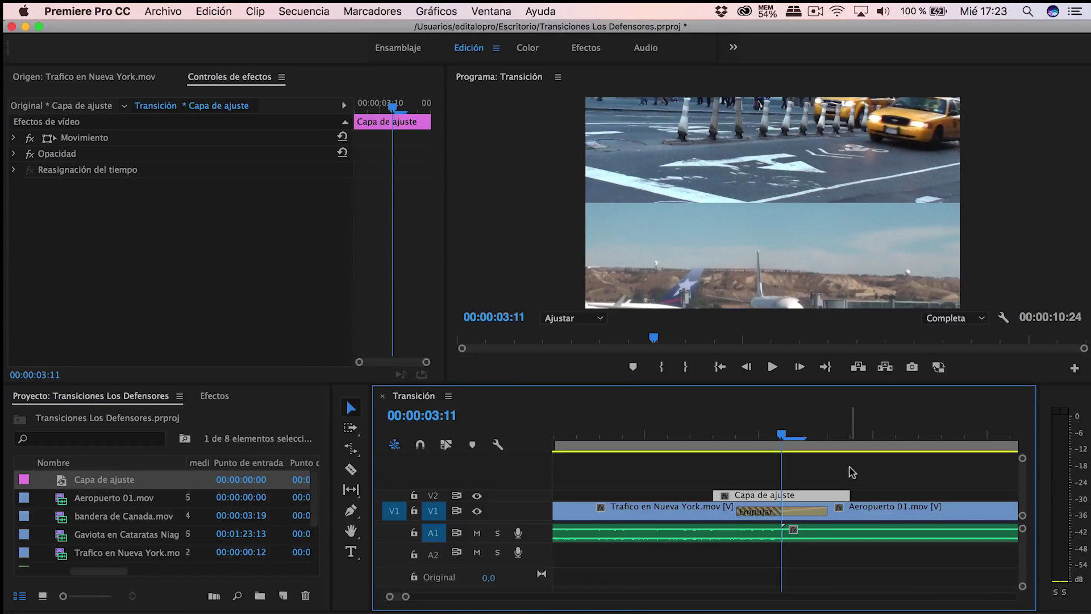
Drag Desenfoque direccional from Efectos de vídeo > Desenfocar y enfocar onto the Capa de ajuste clip
click(215, 396)
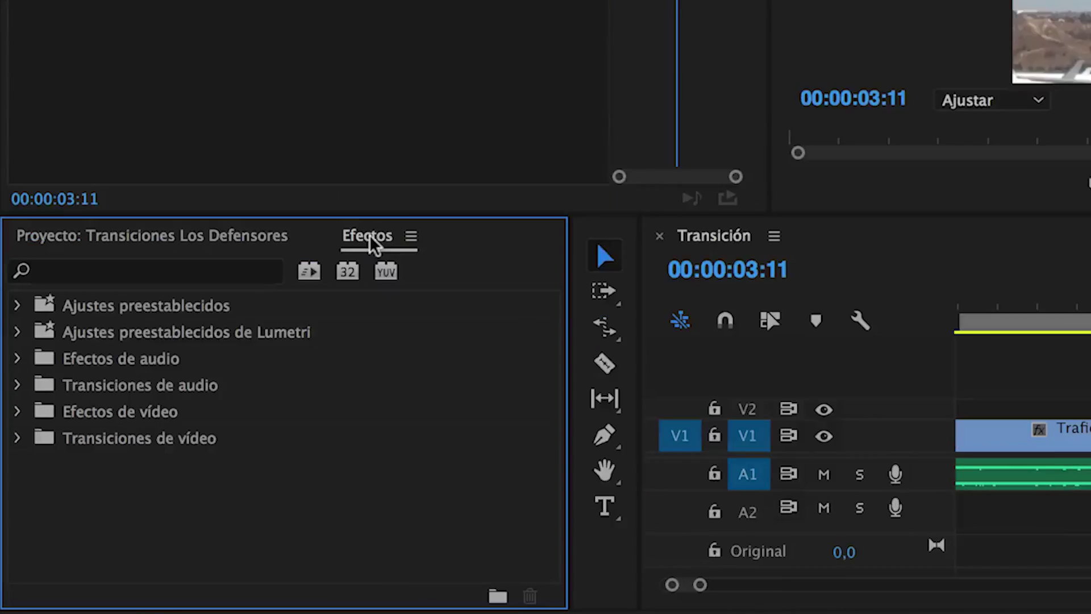
click(14, 369)
scroll(134, 336, down, 3)
scroll(142, 348, down, 3)
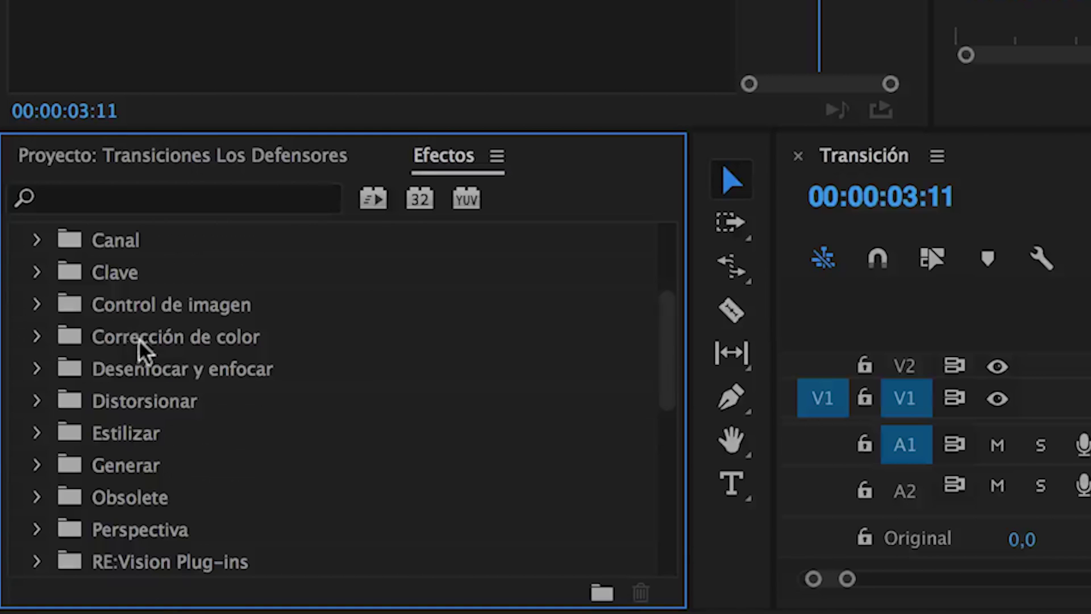
click(35, 370)
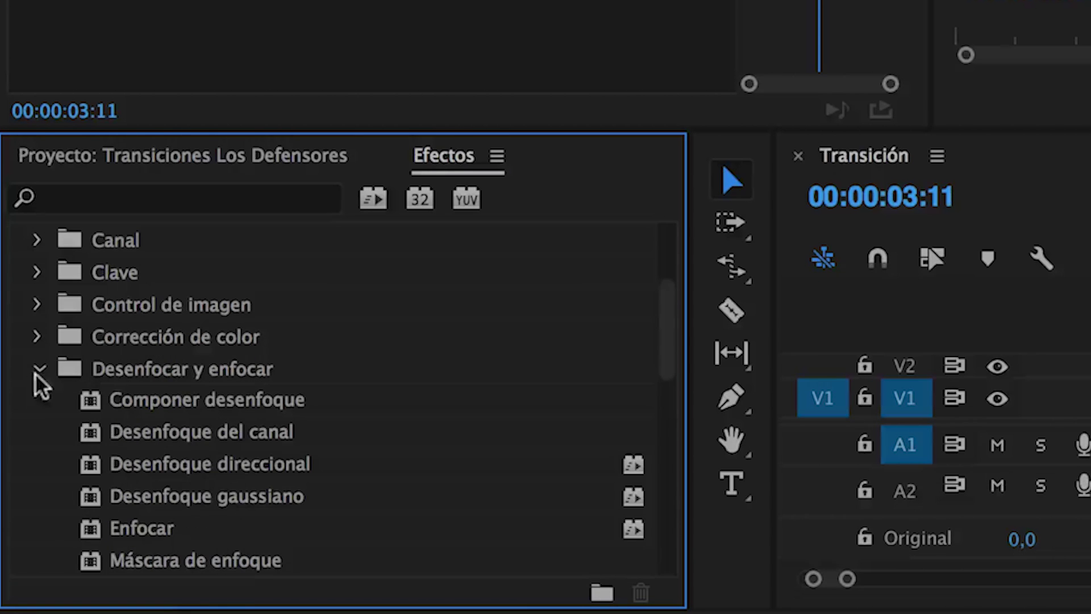
scroll(170, 352, down, 4)
drag(173, 350, 766, 495)
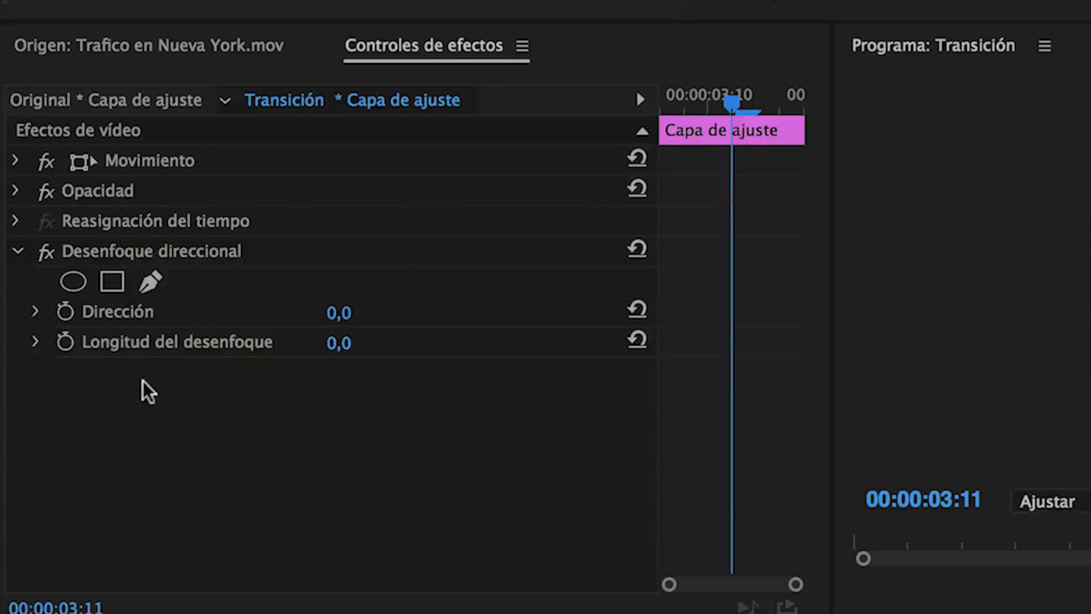
Expand Dirección and try blur angles of 90 and then 180 degrees
click(24, 218)
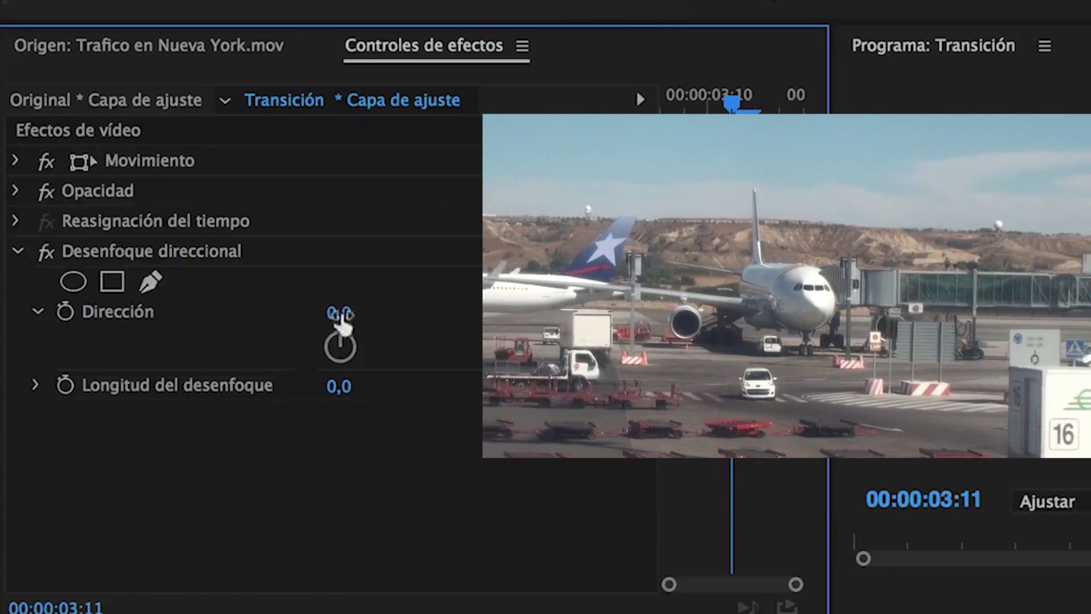
click(339, 314)
text(90)
key(Return)
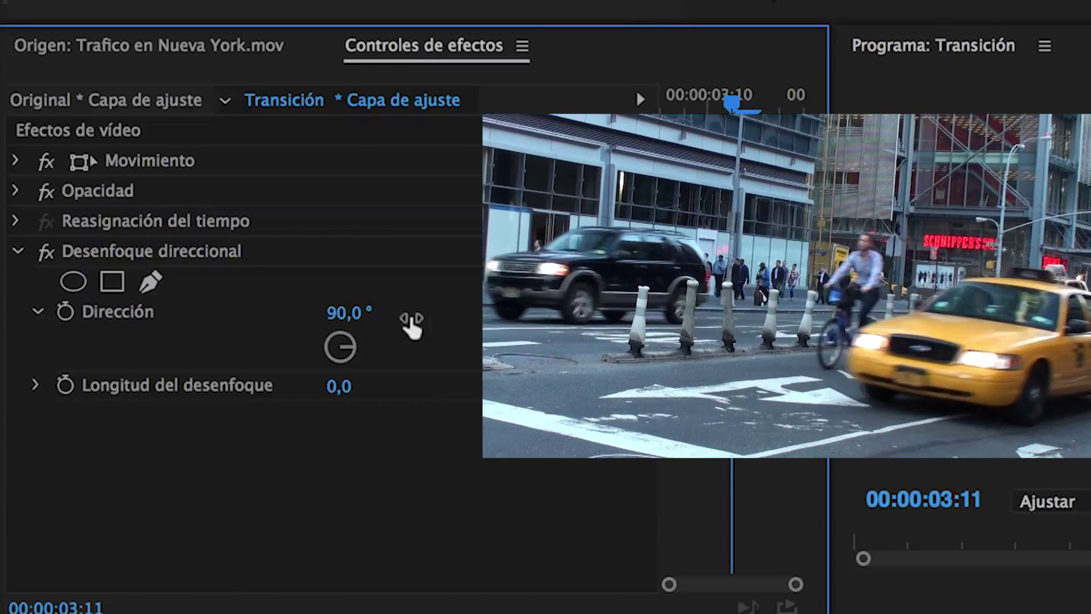
click(351, 313)
text(180)
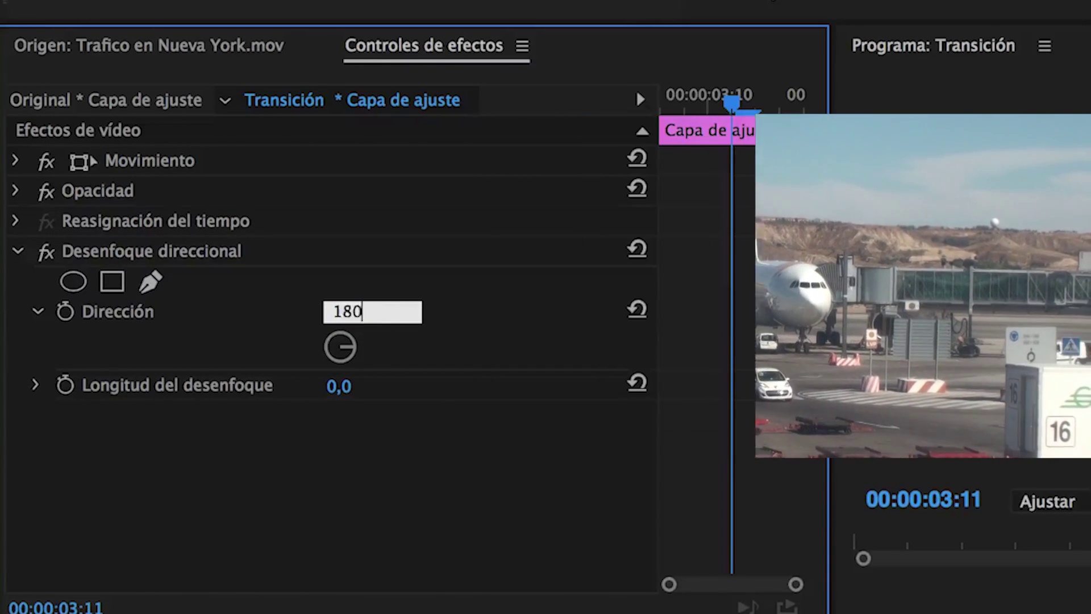
key(Return)
Try 270 degrees, reset Dirección to 0, then drag the Longitud del desenfoque slider to preview
click(370, 317)
text(2)
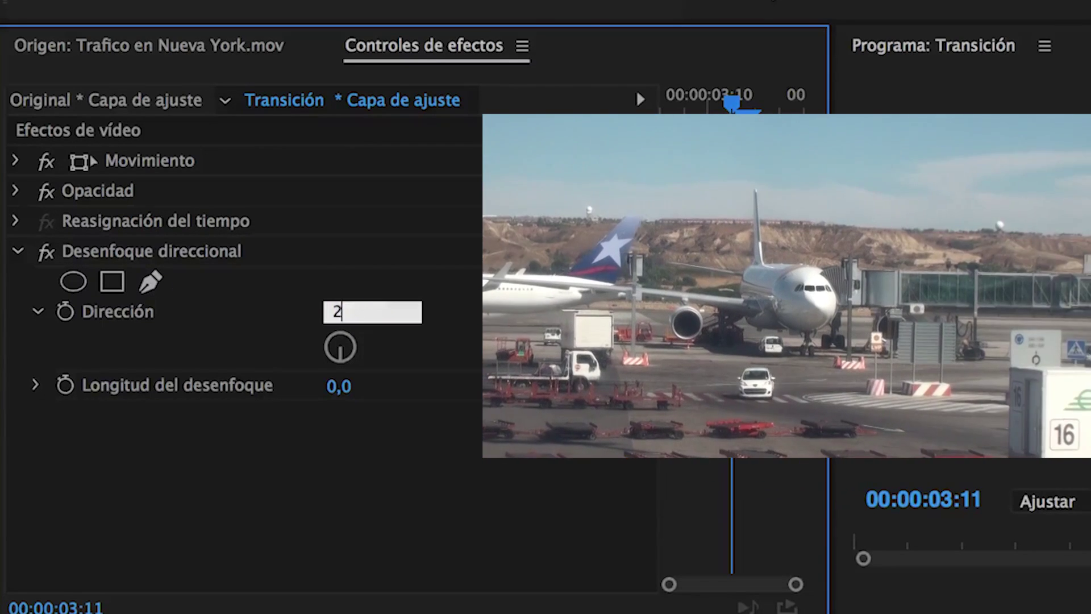
text(70)
key(Return)
click(370, 311)
text(0)
key(Return)
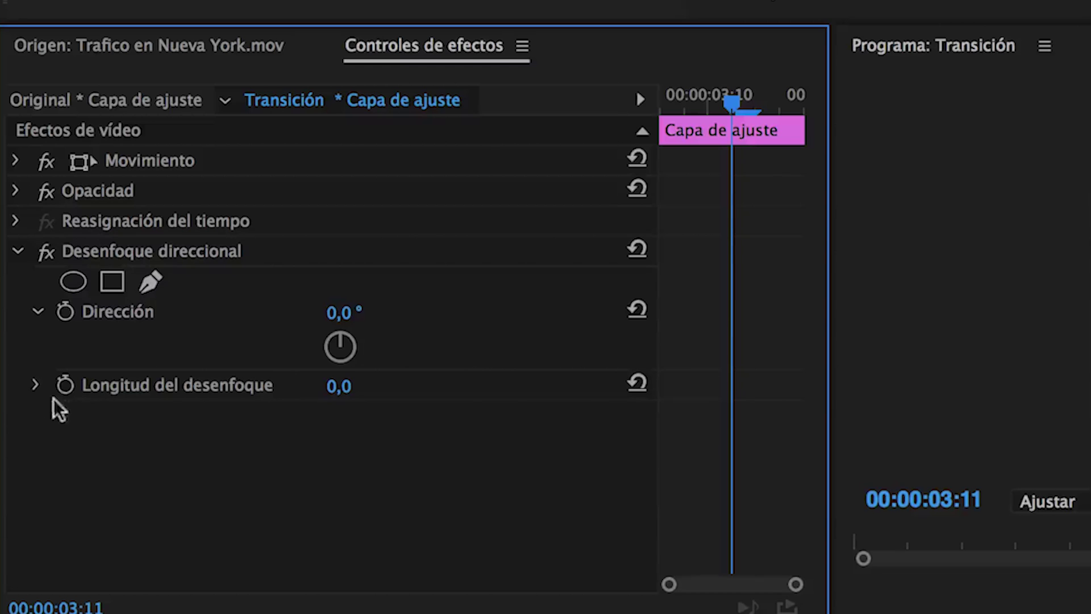
click(35, 386)
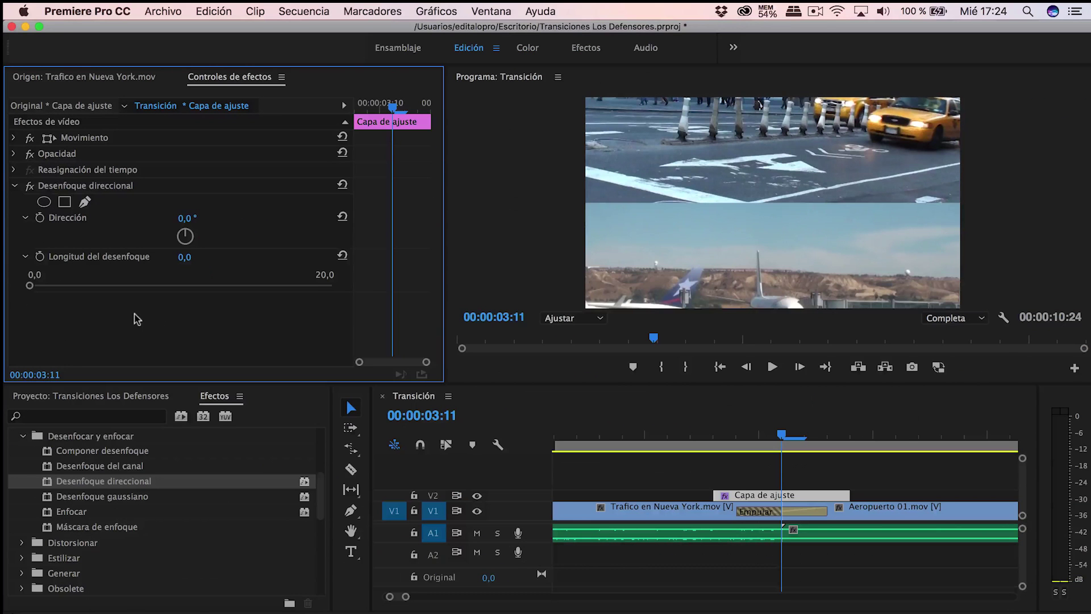
mouse_move(29, 285)
mouse_down()
mouse_move(316, 285)
mouse_move(5, 302)
mouse_up()
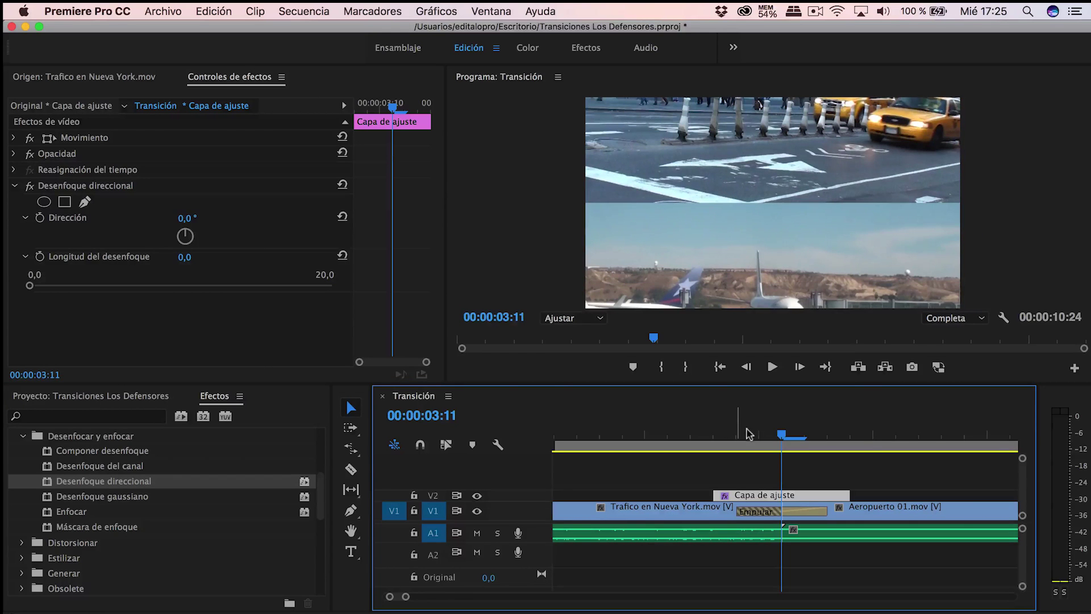
Start blur length keyframes at 03:08 and set Longitud del desenfoque to 90 at the 03:11 cut
key(Left)
key(Left)
key(Left)
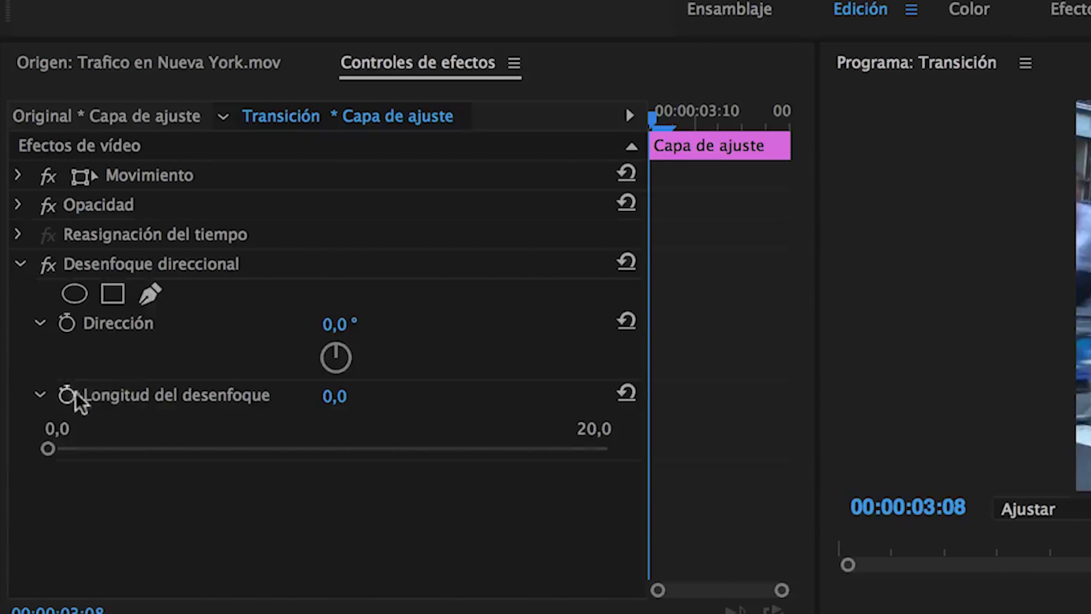
click(71, 392)
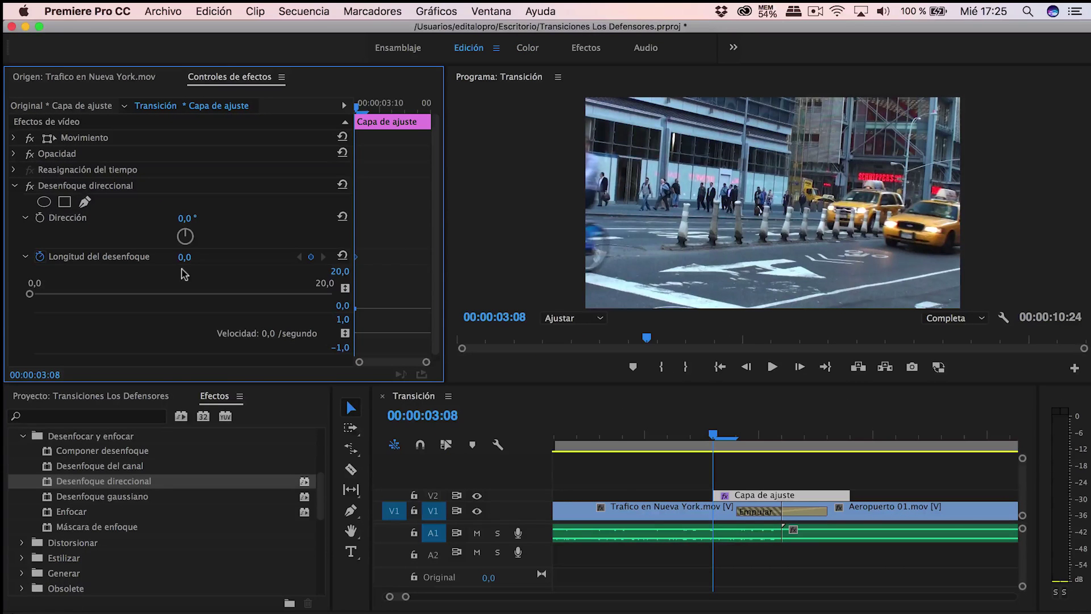
click(776, 435)
click(193, 257)
text(90)
key(Return)
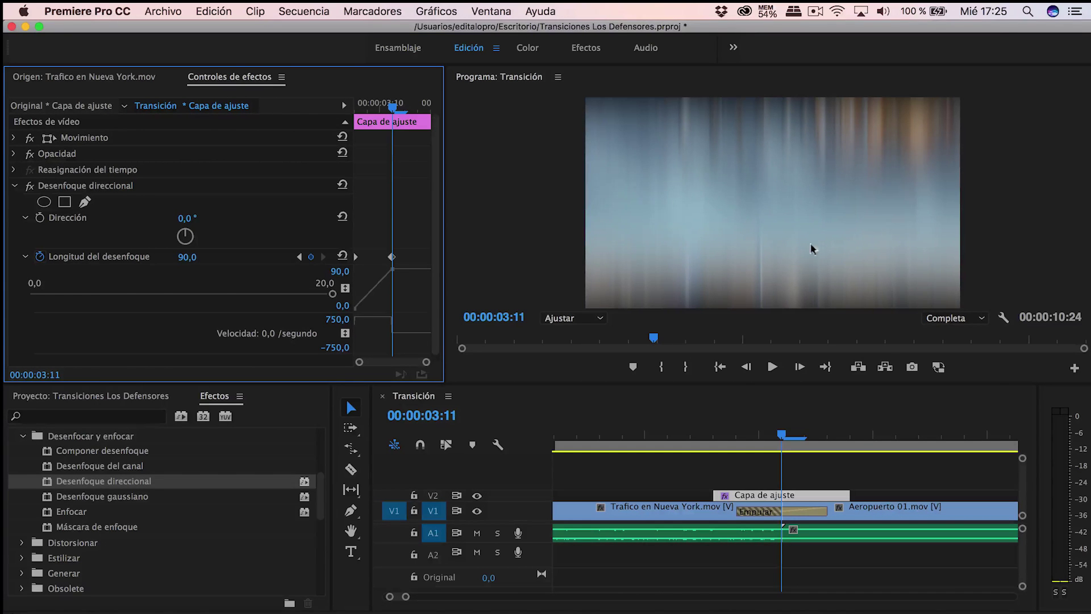
Add a blur length keyframe back at 0 at 03:14
click(392, 257)
drag(784, 435, 849, 438)
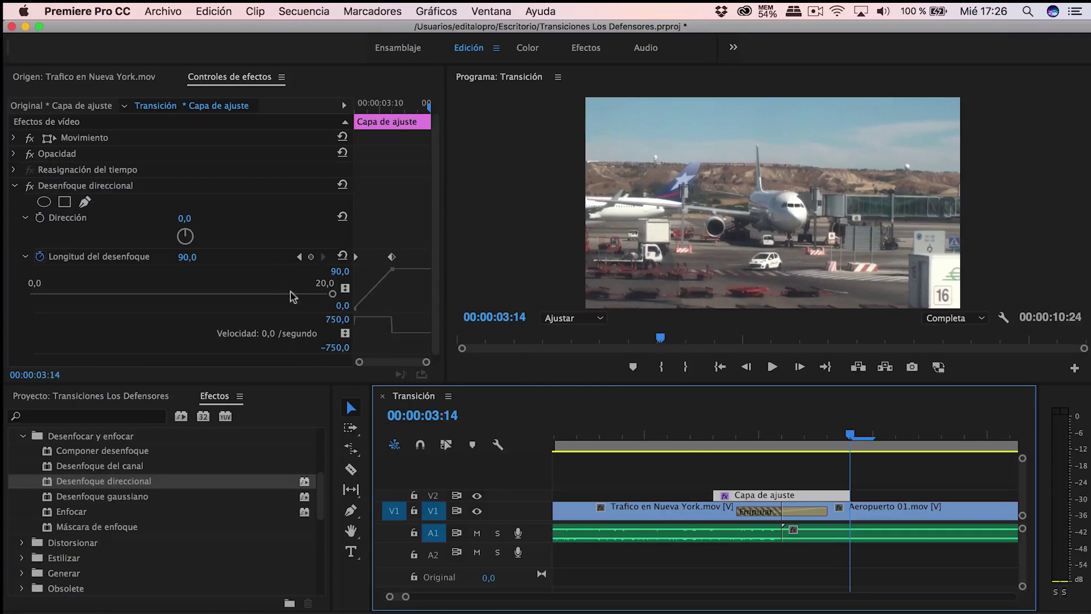
click(187, 257)
text(0)
key(Return)
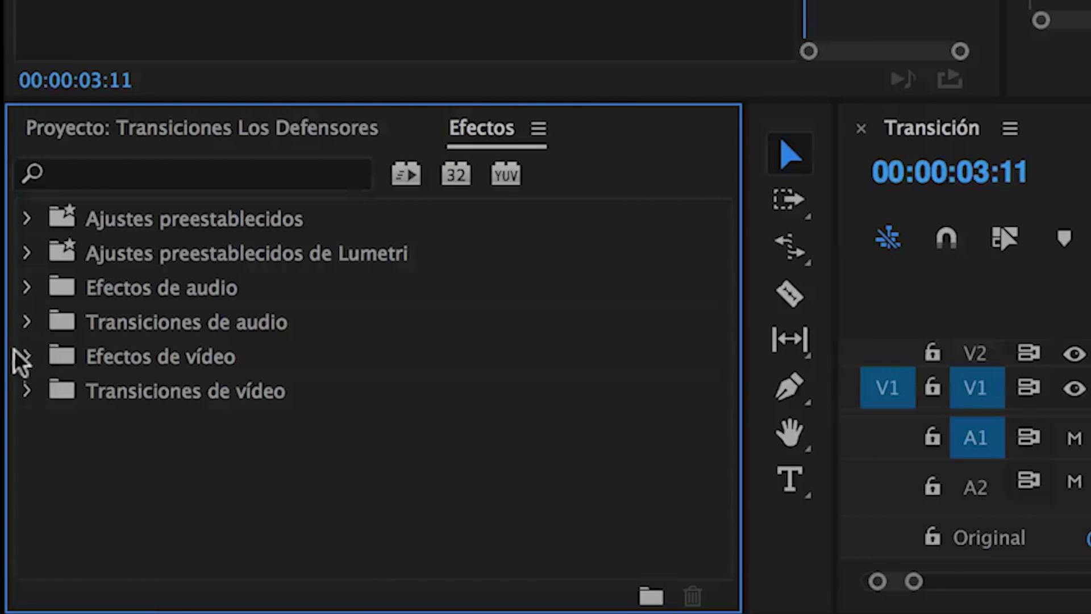
Drag Posicionar bordes from Distorsionar onto the adjustment layer, toggling its fx off and on to compare
click(13, 497)
scroll(41, 509, down, 2)
scroll(57, 392, down, 4)
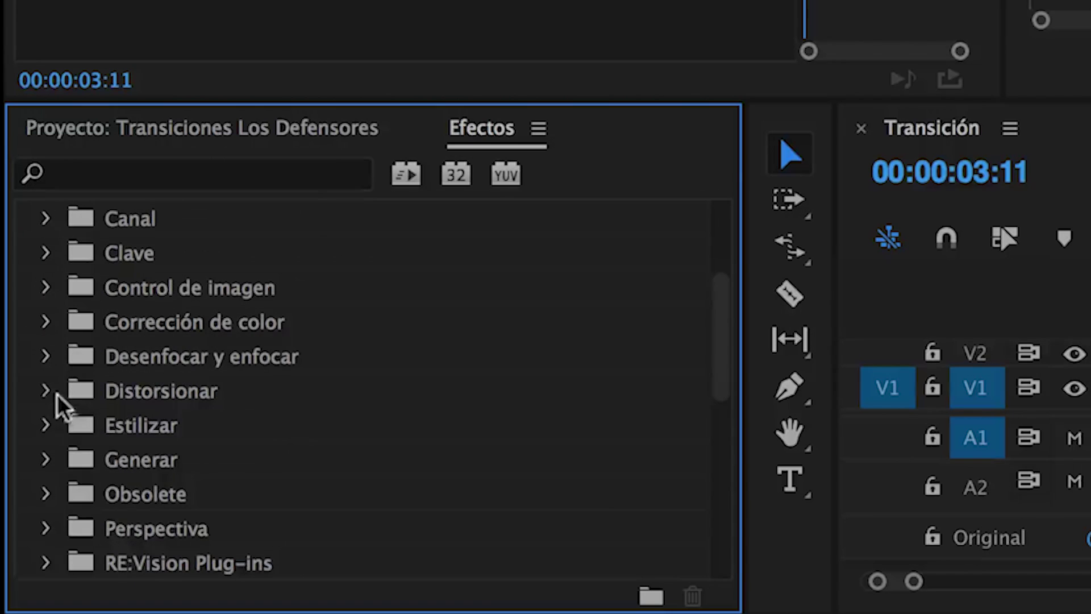
click(46, 390)
scroll(195, 351, down, 3)
scroll(196, 350, down, 5)
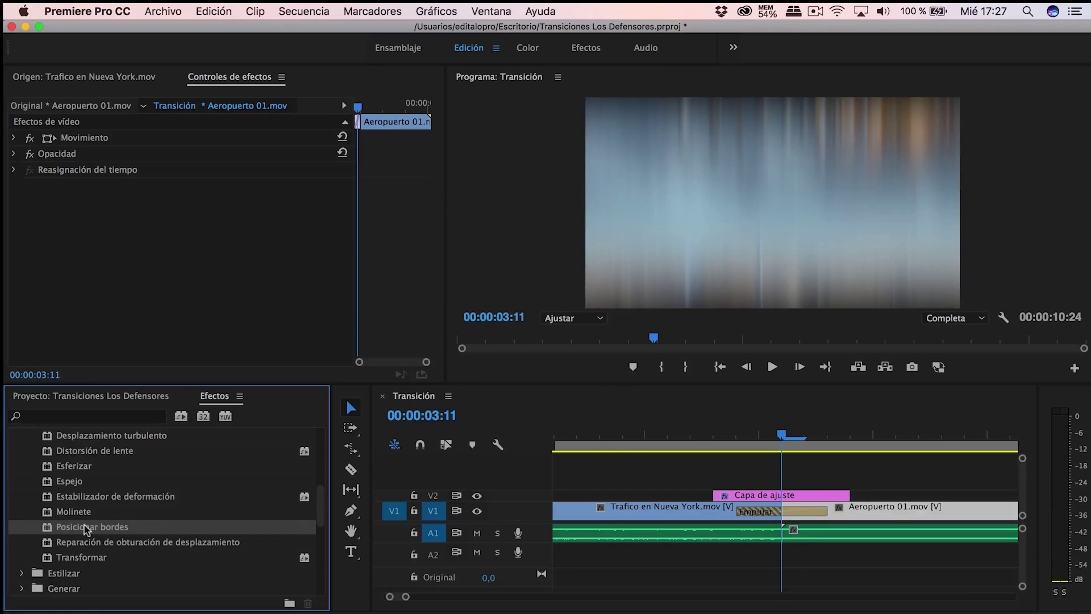
drag(86, 527, 721, 496)
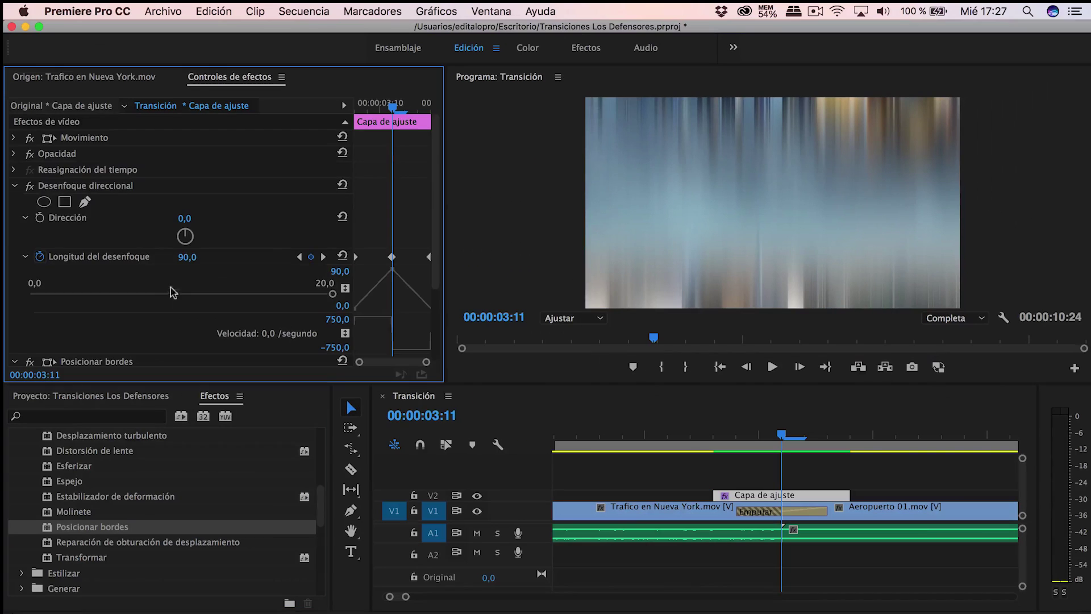
scroll(171, 287, down, 3)
click(27, 263)
click(27, 262)
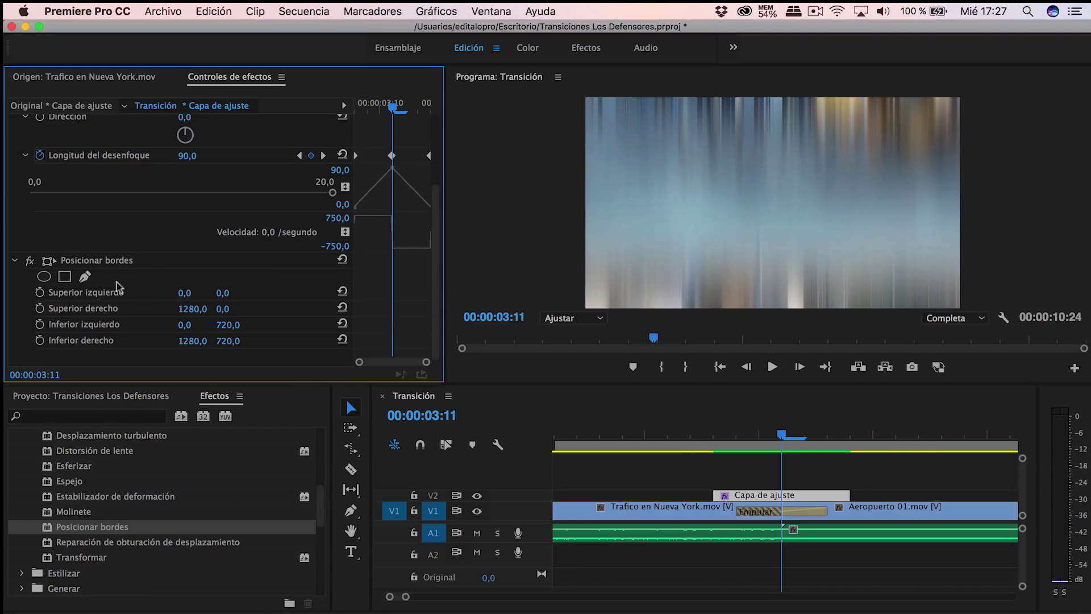
Razor-cut Aeropuerto 01.mov on V1 at 00:00:03:19, then return to the Selection tool
scroll(717, 459, down, 2)
scroll(717, 459, down, 2)
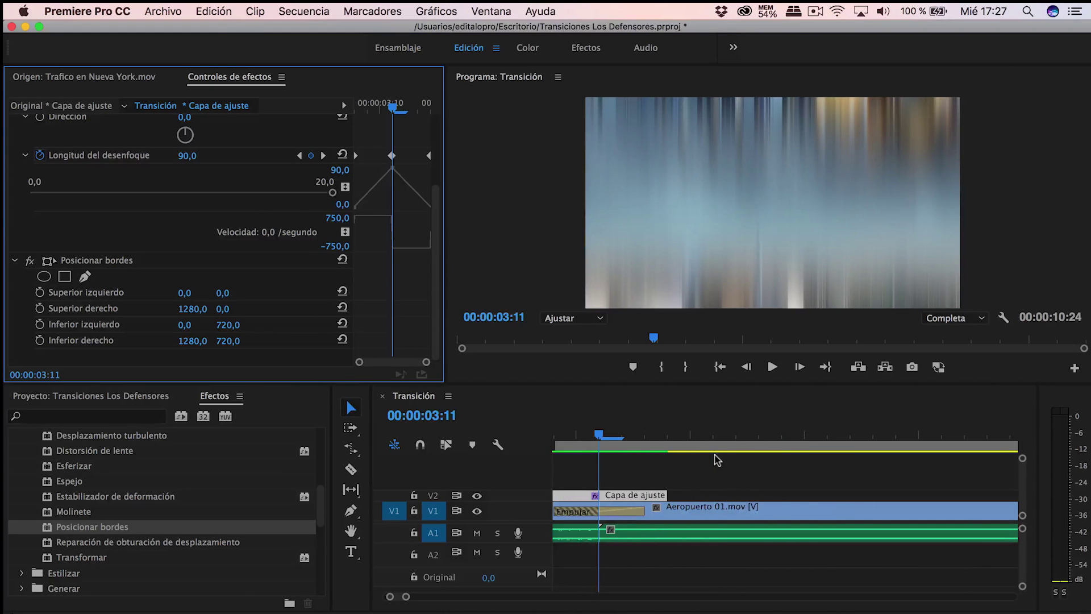
click(667, 427)
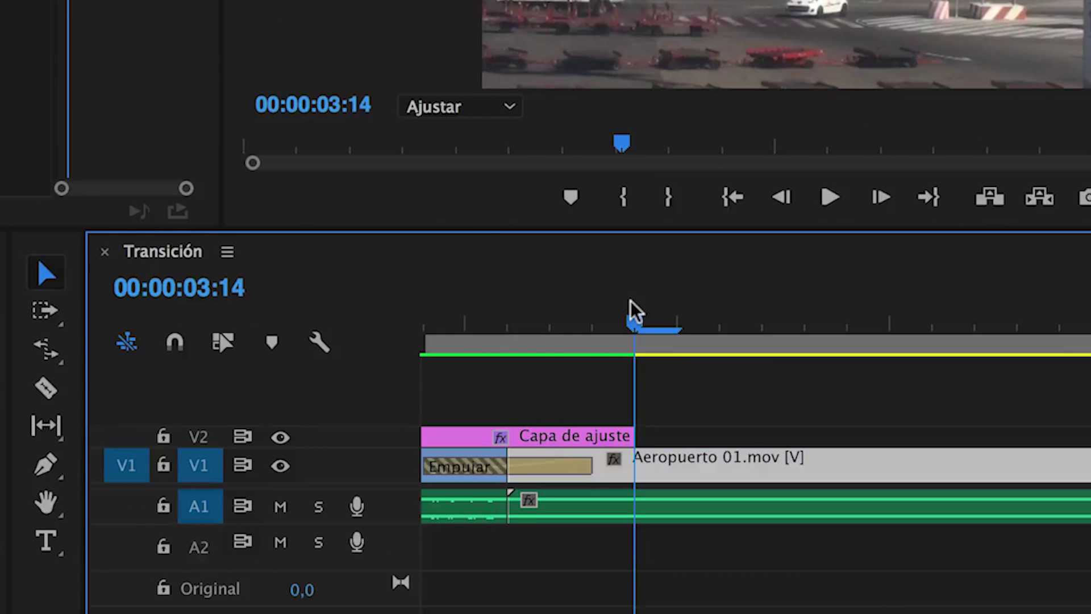
key(Right)
key(Right)
key(Right)
key(Right)
key(Right)
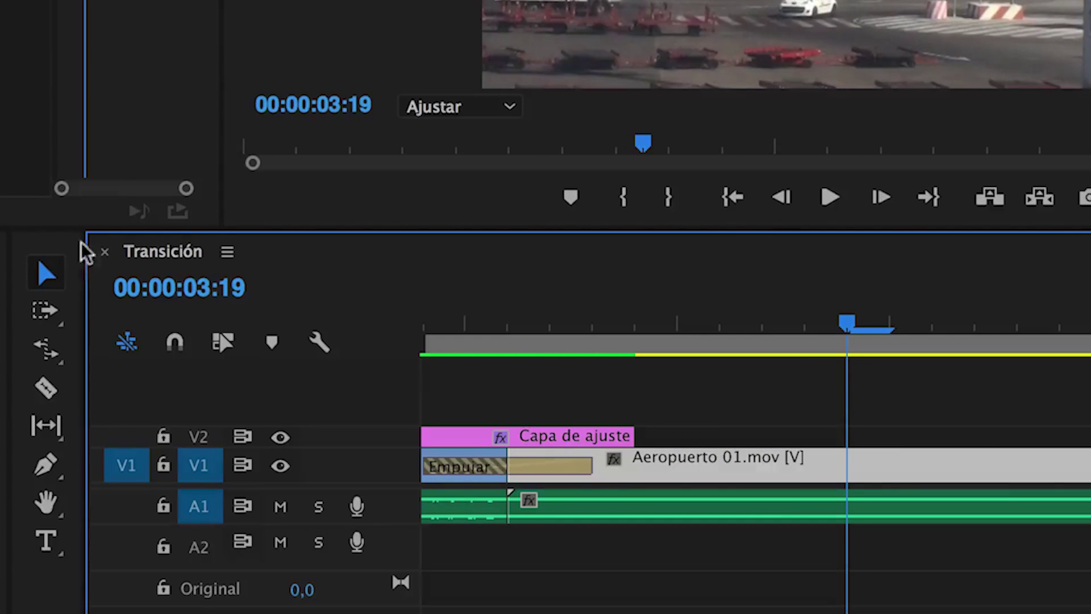
click(50, 386)
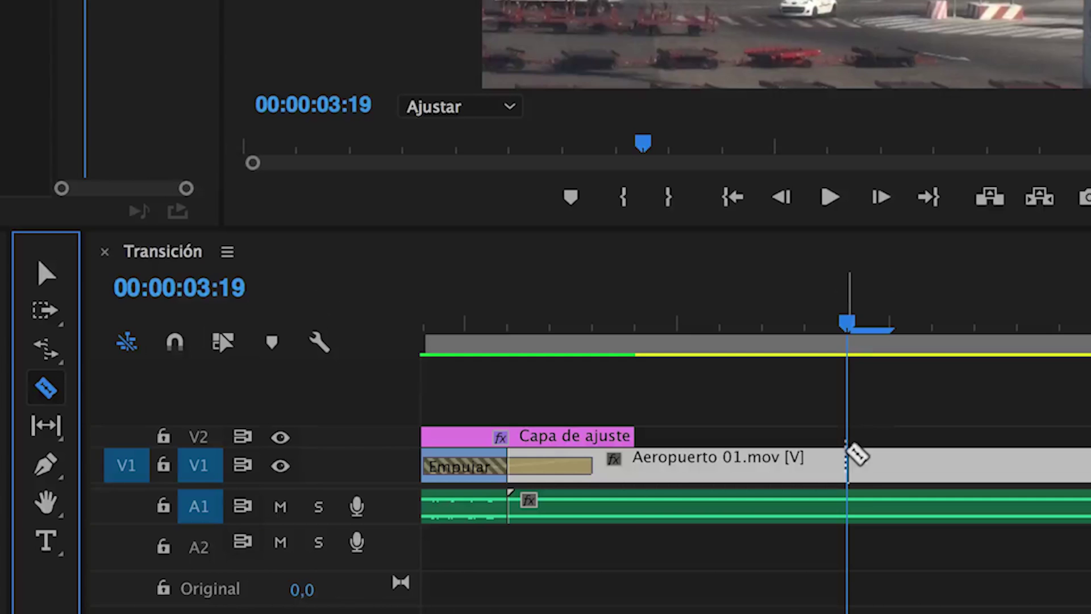
click(851, 458)
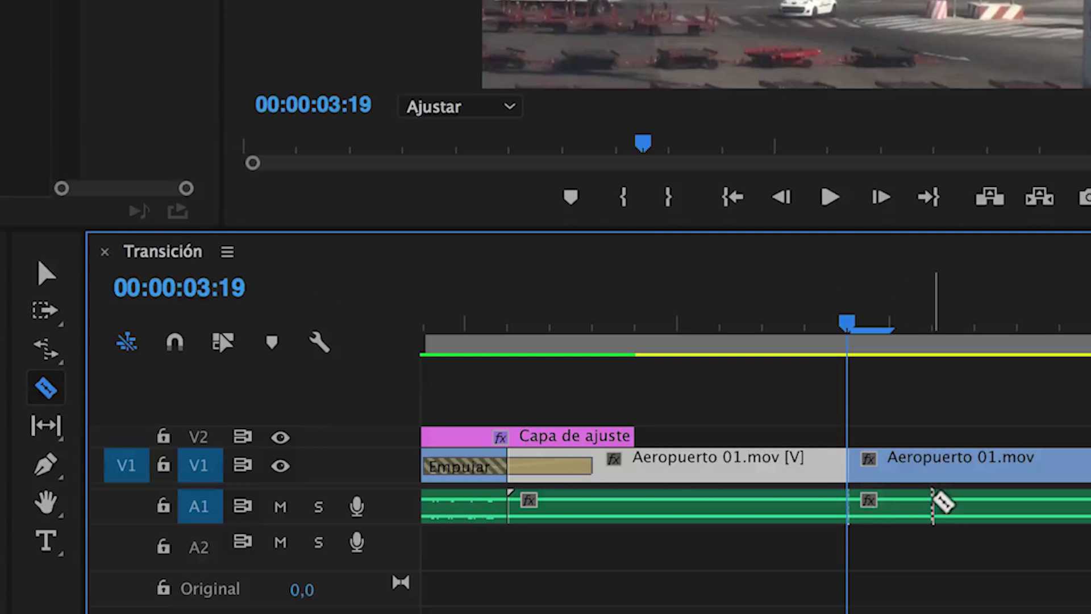
click(46, 275)
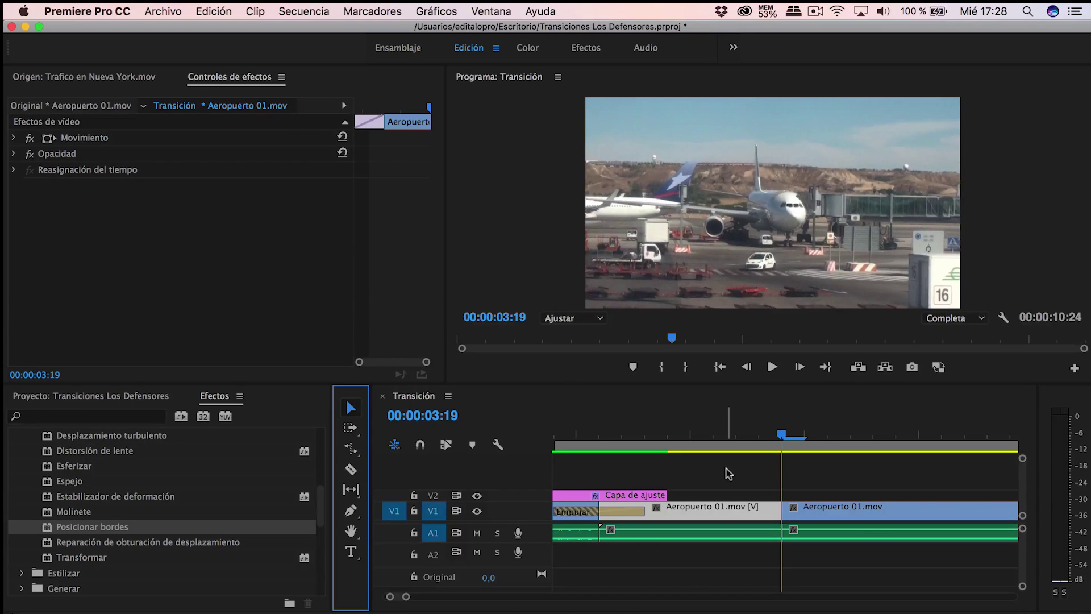
Delete the trailing piece of Aeropuerto 01.mov
mouse_move(820, 487)
mouse_down()
mouse_move(865, 547)
mouse_move(771, 537)
mouse_up()
key(Delete)
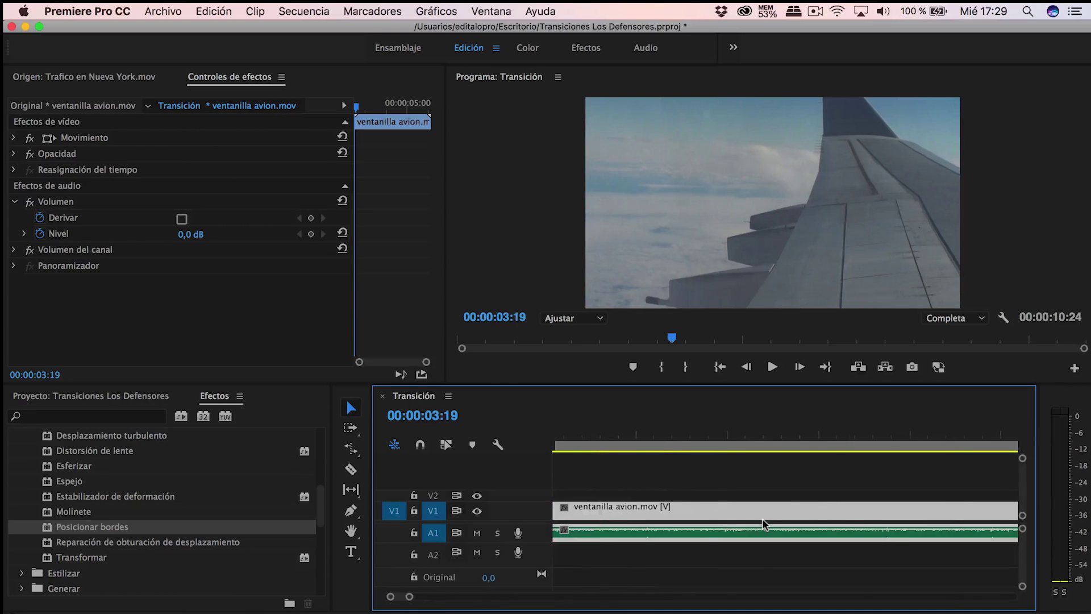
click(777, 559)
Add a 4-frame, centred, vertical Empujar at the ventanilla avion cut and select the adjustment layer
click(17, 512)
scroll(60, 495, down, 3)
drag(63, 527, 749, 506)
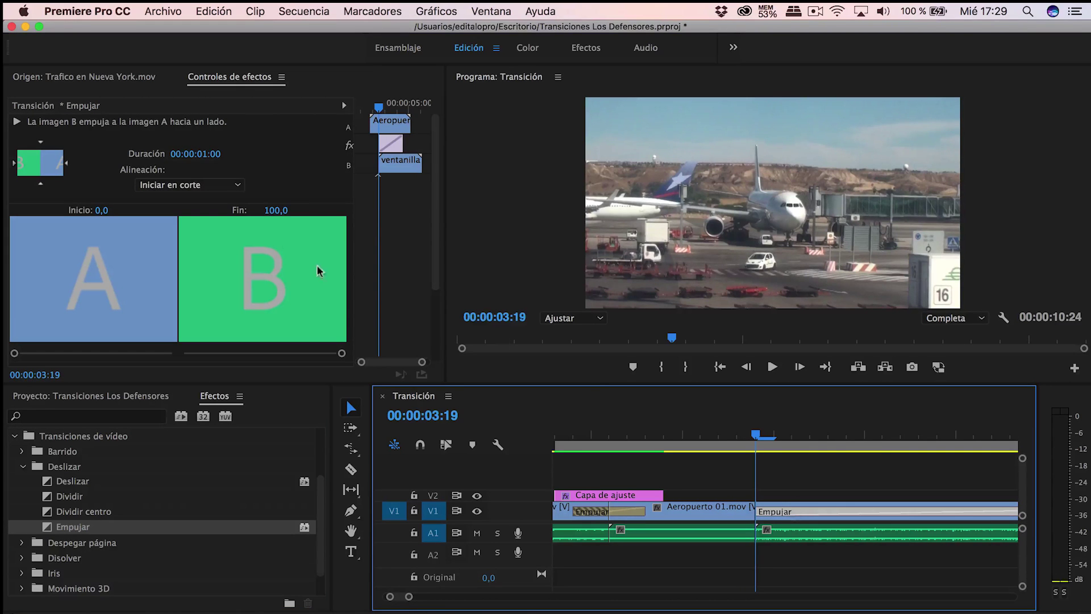
click(205, 154)
text(4)
key(Return)
click(213, 185)
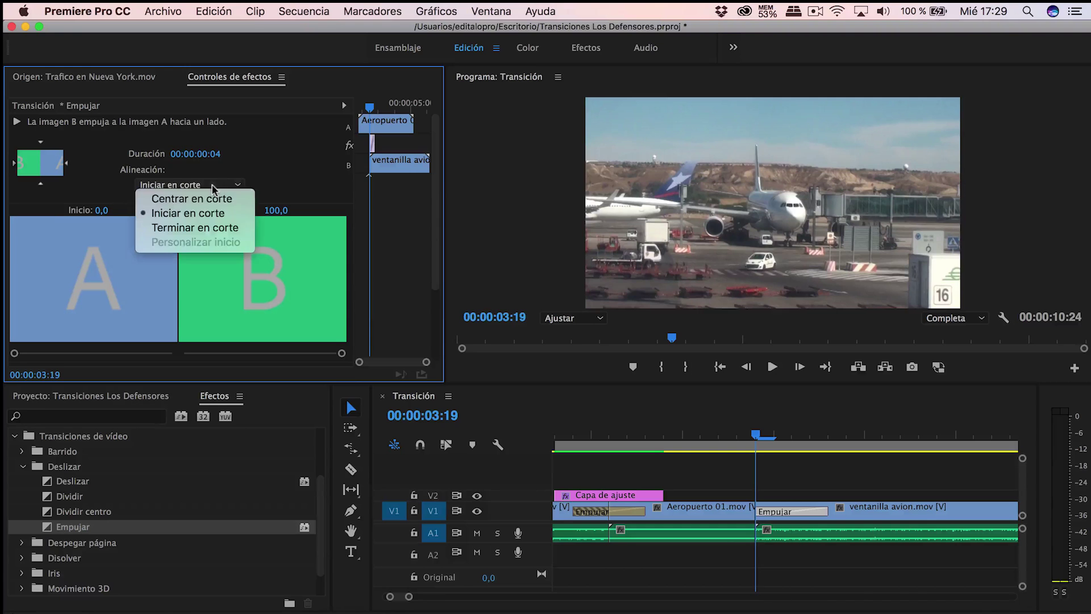
click(185, 198)
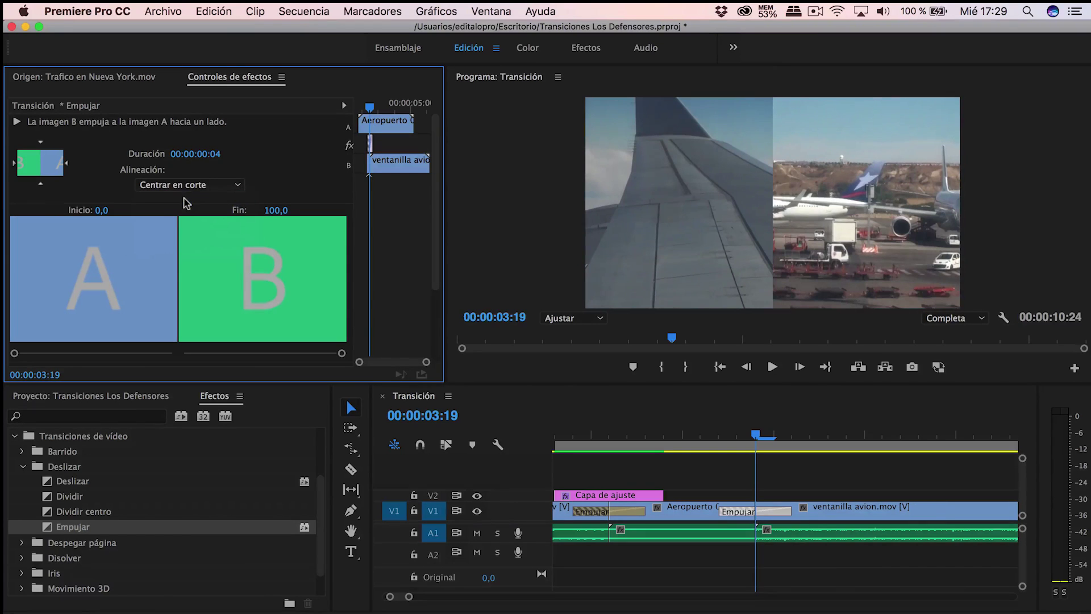
click(41, 188)
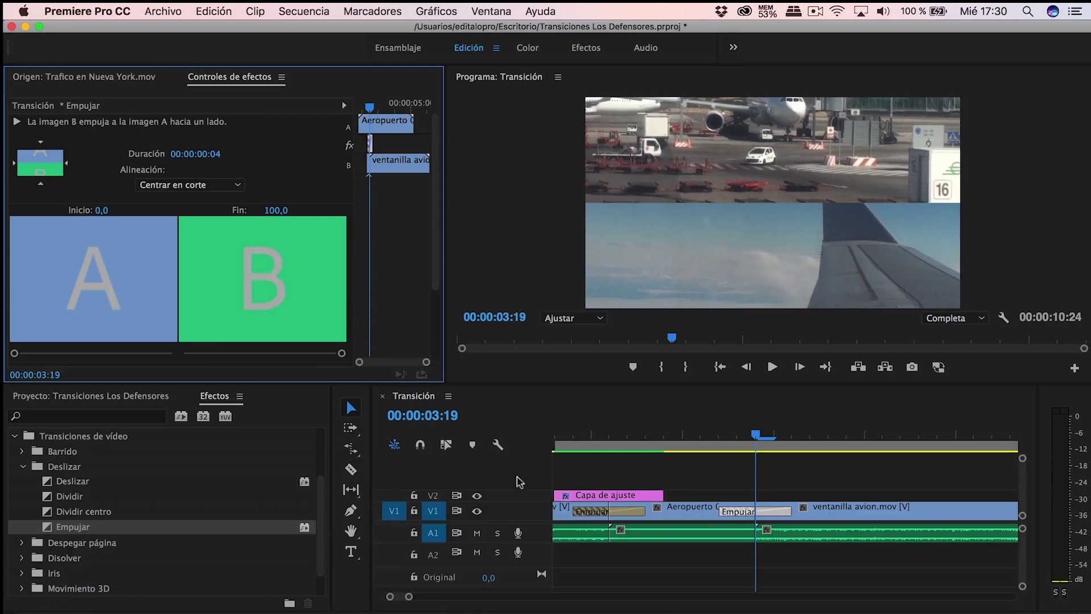
click(590, 500)
right_click(589, 500)
Copy the Capa de ajuste, paste it on V2 at 03:16, then step the playhead to 00:00:04:02
click(602, 523)
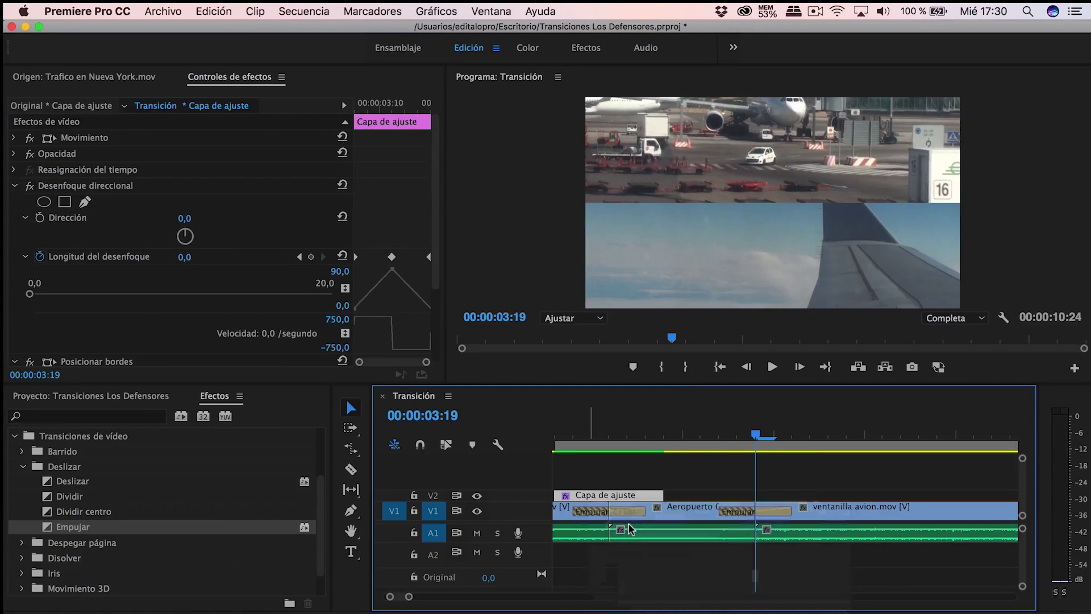
drag(749, 452, 706, 445)
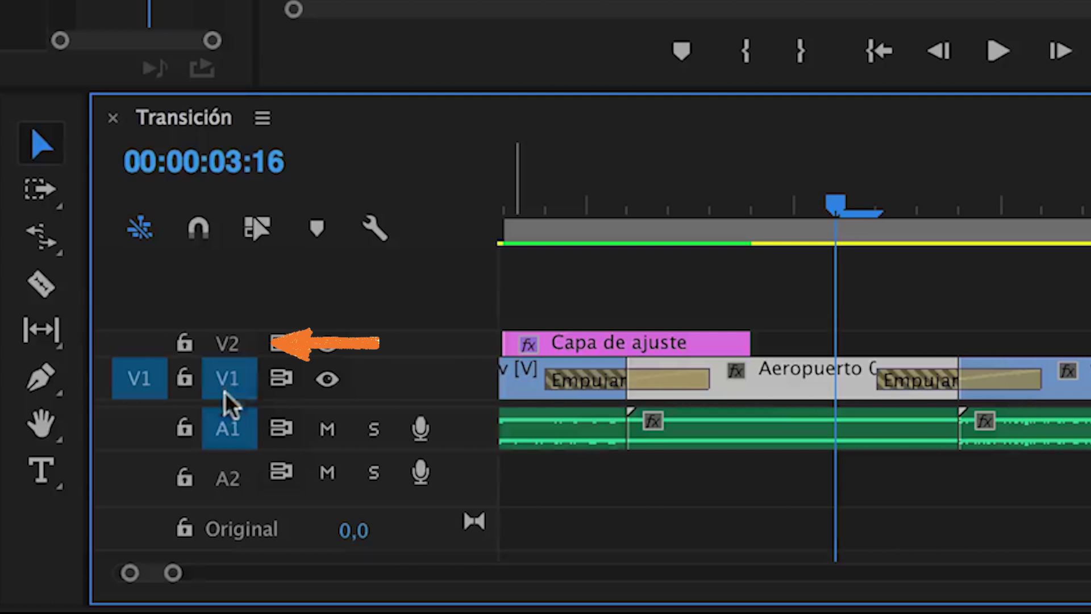
click(233, 340)
click(230, 377)
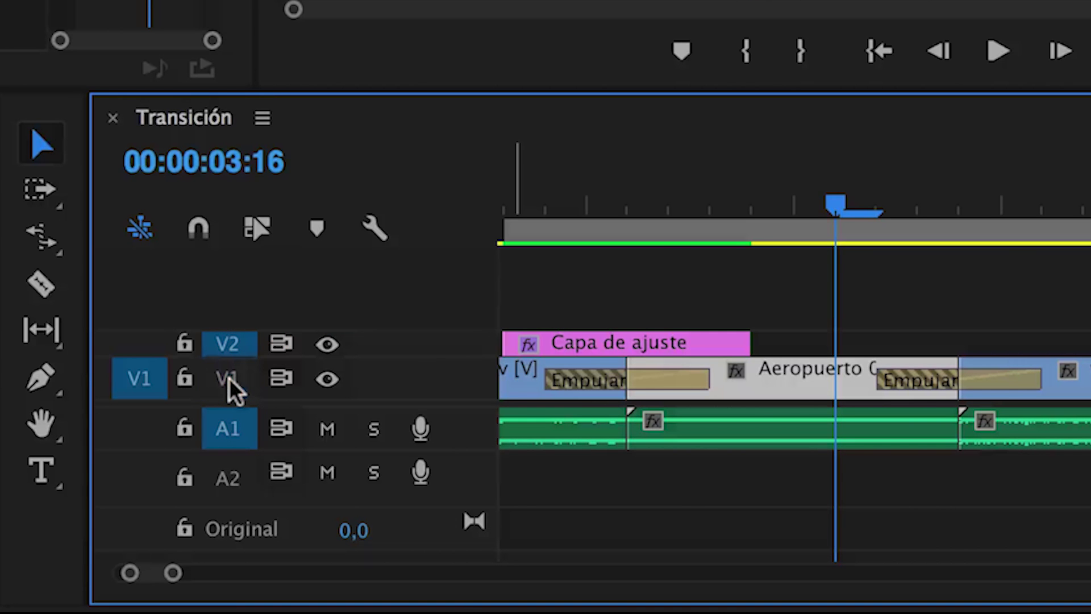
key(ctrl+v)
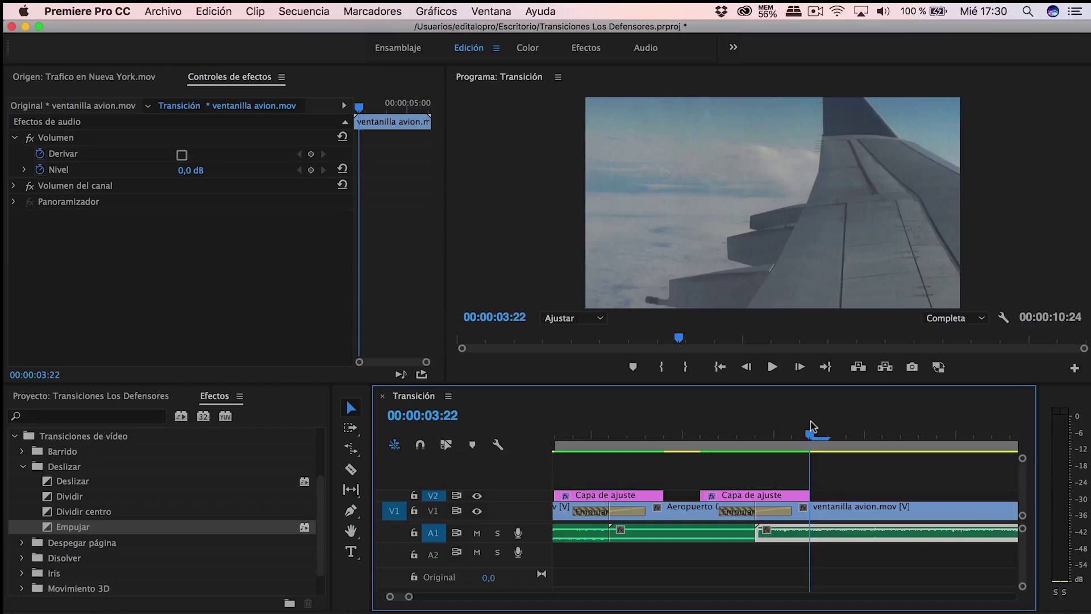
key(Right)
key(Right)
key(Right)
key(Right)
Split the ventanilla avion clip at the playhead and delete the leftover footage after it
click(351, 470)
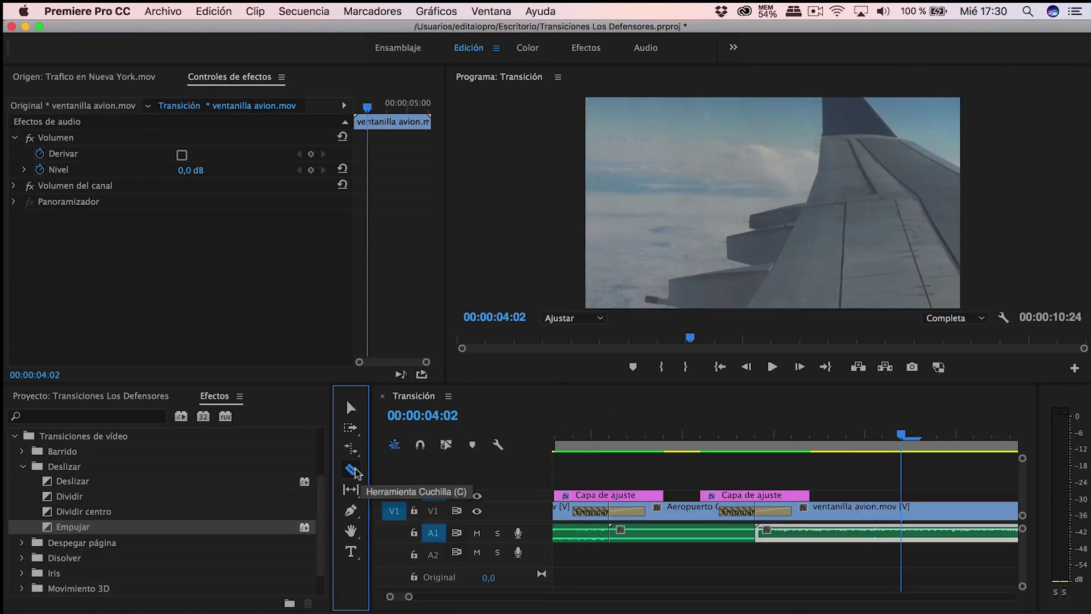
click(901, 533)
key(v)
click(835, 514)
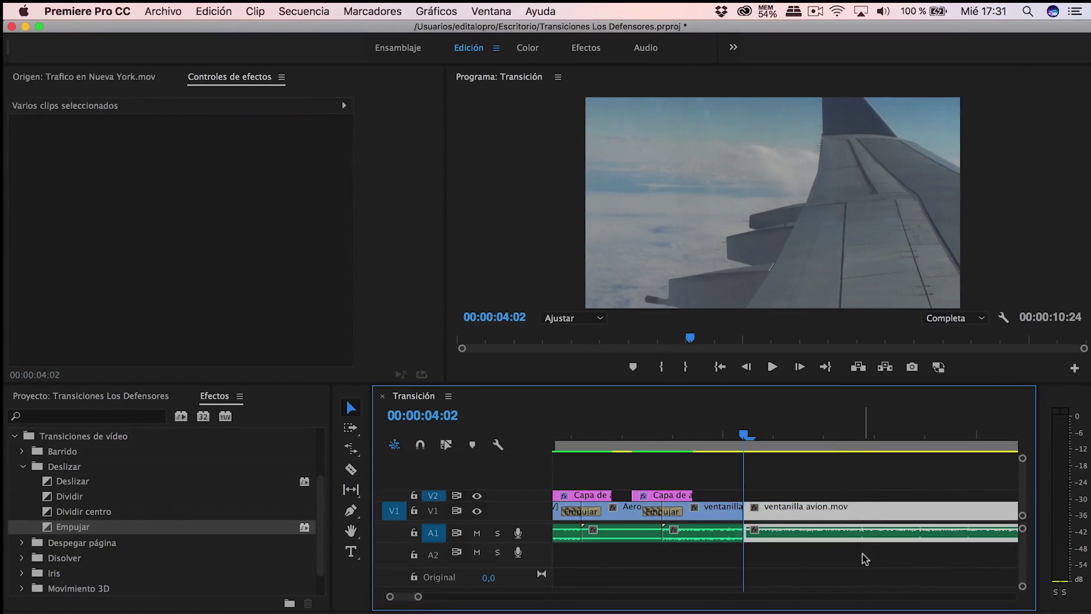
key(Delete)
key(backslash)
key(minus)
Add a centred Push transition between ventanilla avion and bandera de Canada
key(super+z)
key(super+z)
key(super+z)
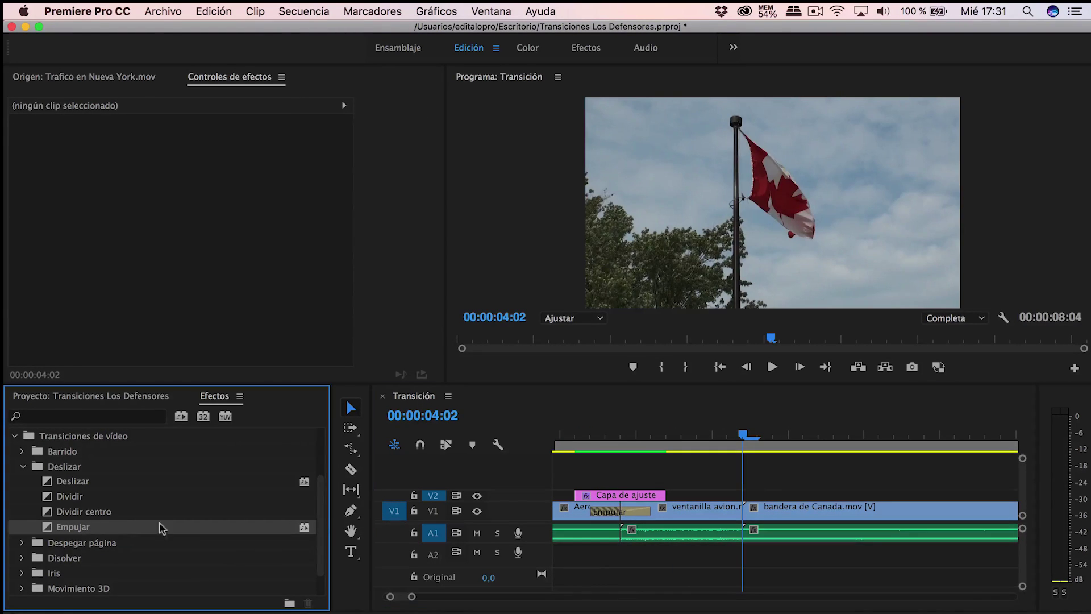
drag(159, 526, 750, 510)
click(200, 187)
click(170, 196)
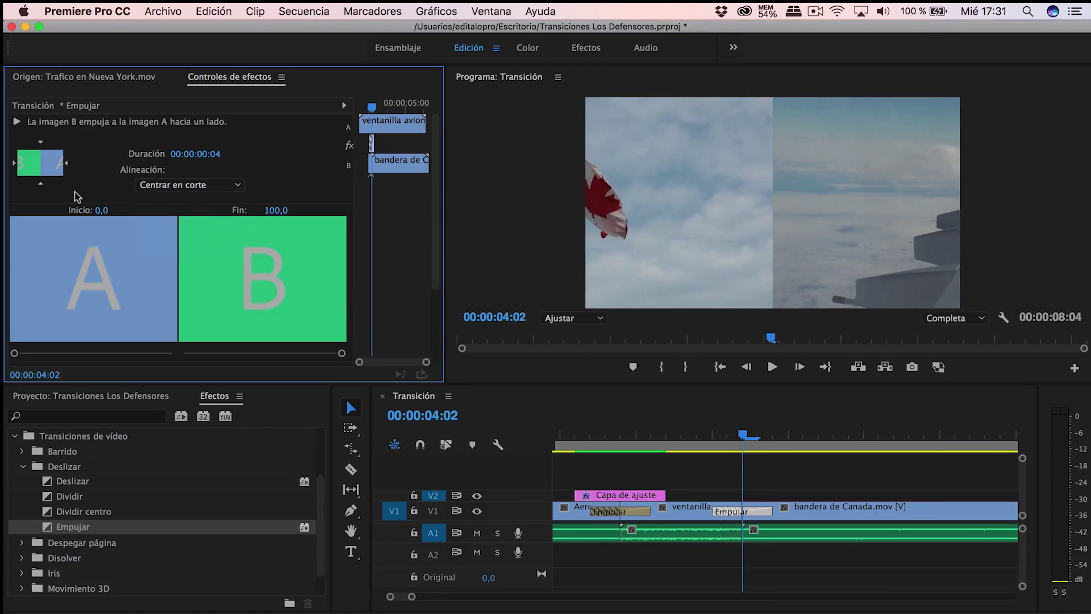
Undo and redo edits to settle the Push transitions through to gaviota.mov
key(super+z)
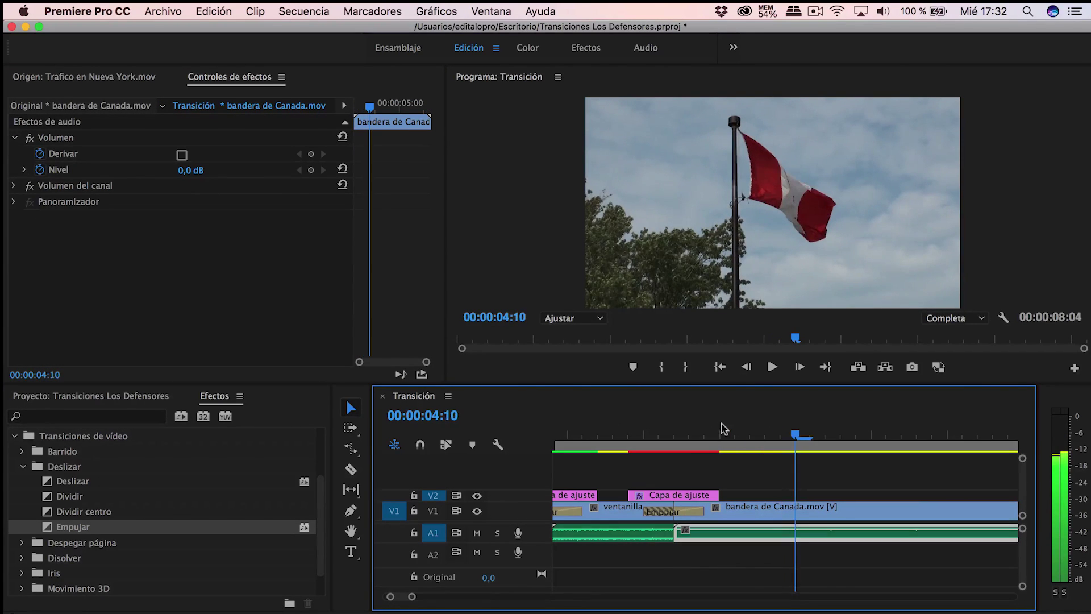
key(super+z)
key(super+z)
key(super+z)
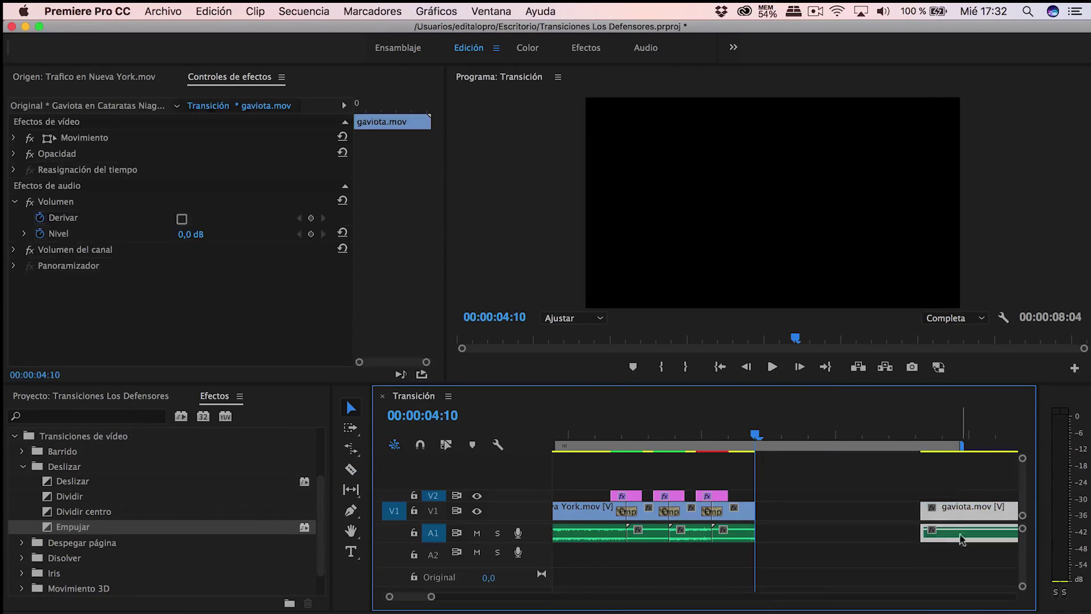
key(super+z)
key(super+z)
key(super+z)
key(super+z)
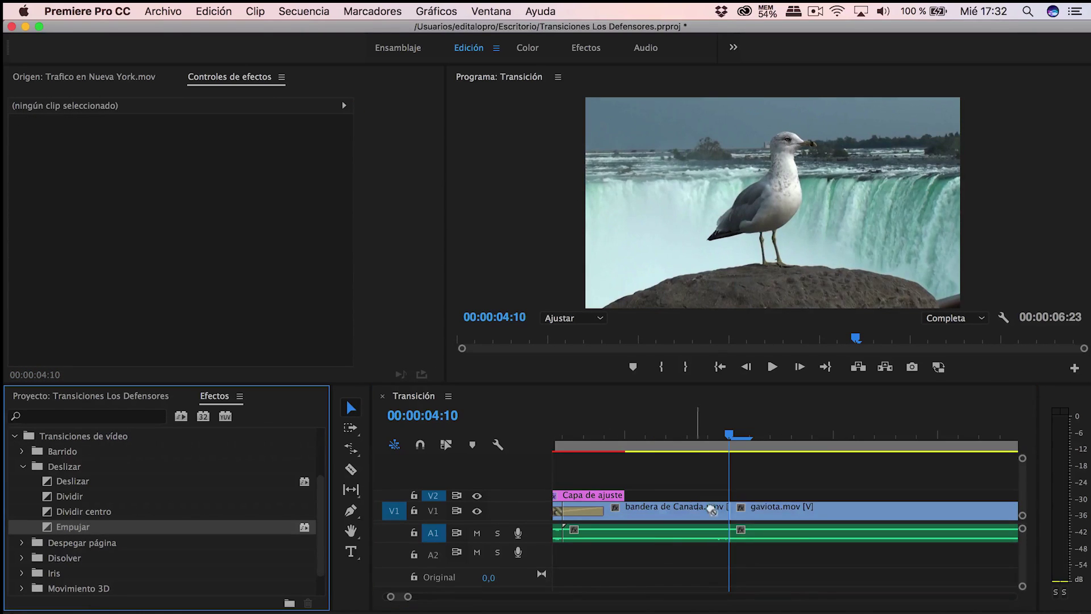
key(super+z)
key(super+z)
key(super+z)
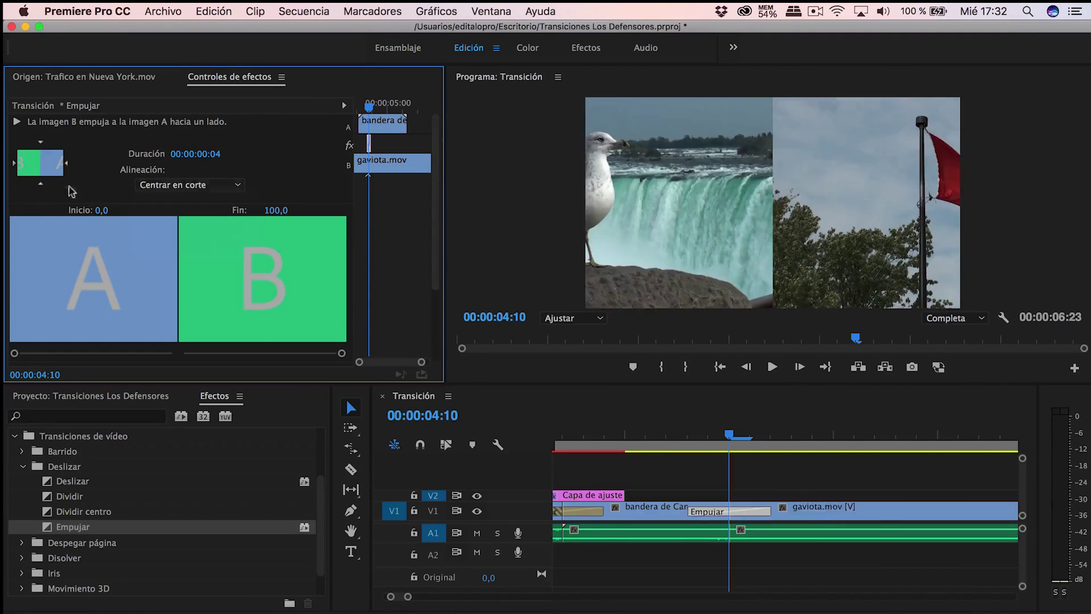
key(super+z)
right_click(563, 495)
key(super+z)
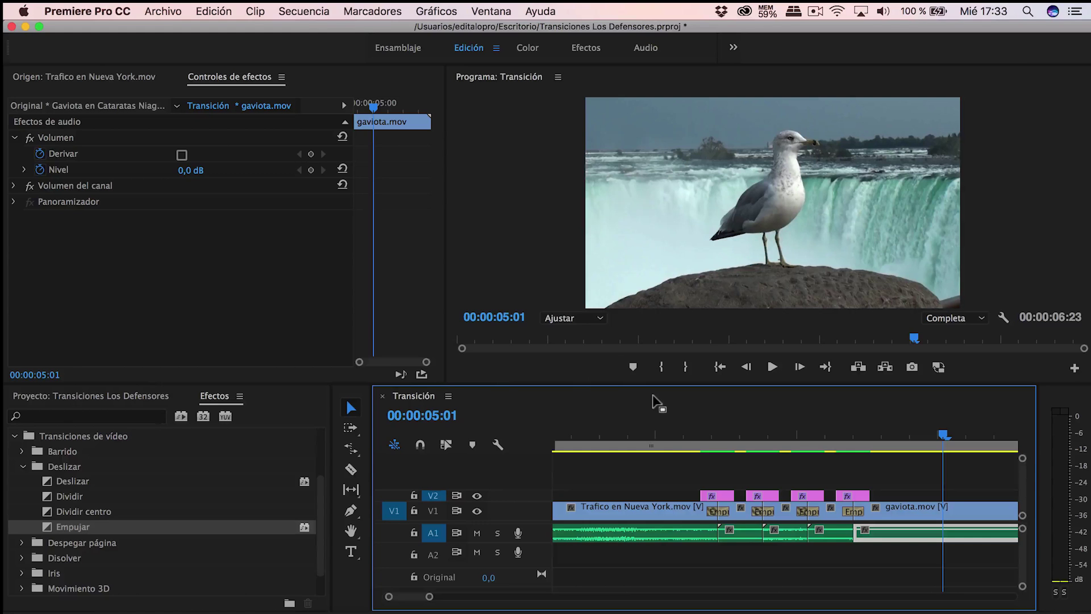
Drag the whoosh sound from the Project panel onto audio track A2 and enlarge the track
click(115, 401)
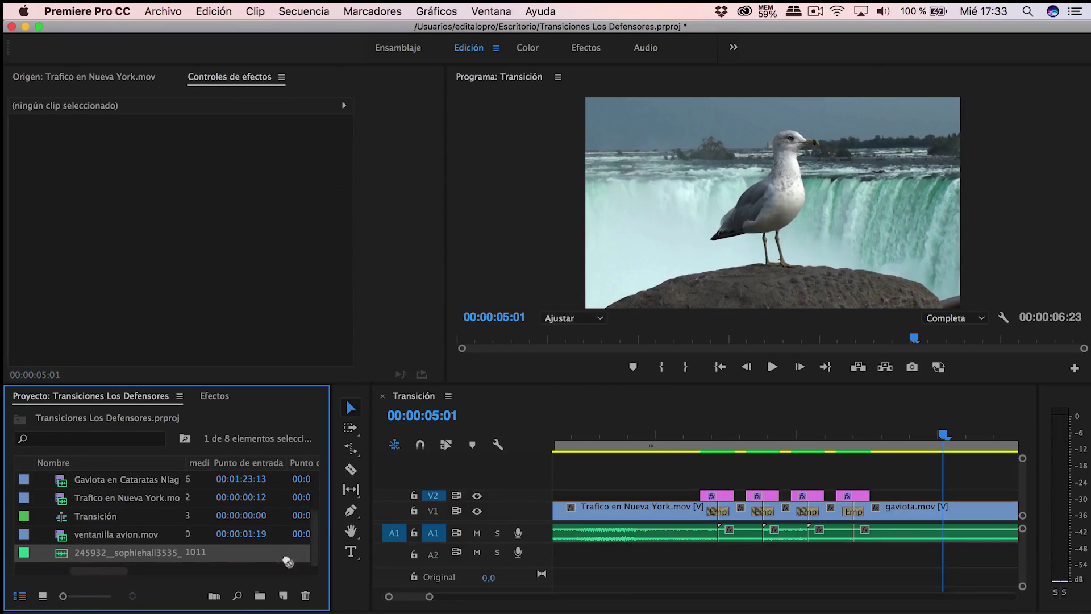
drag(125, 548, 534, 555)
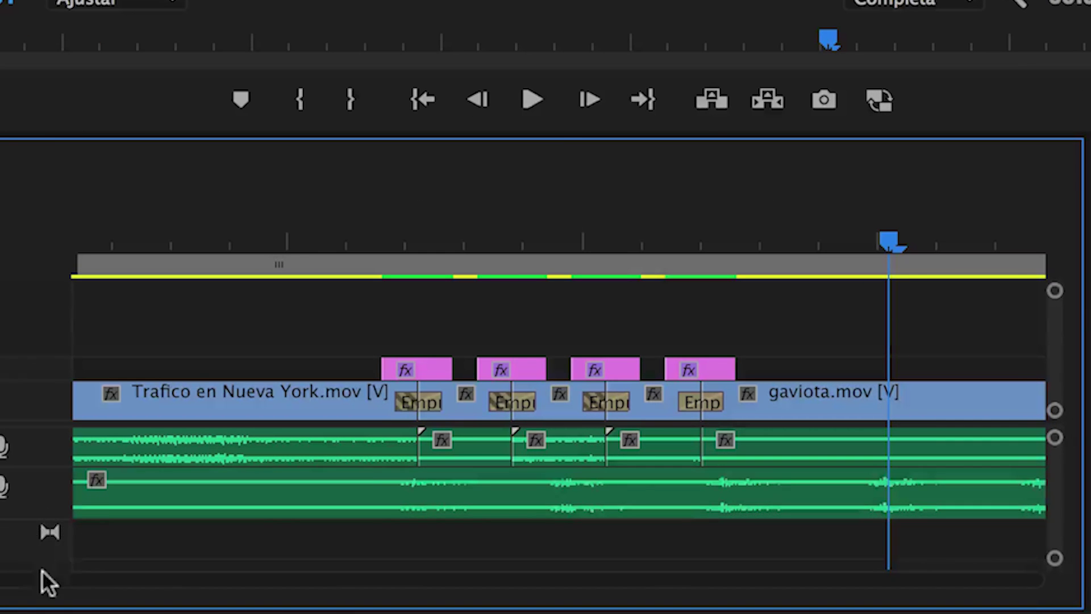
double_click(41, 570)
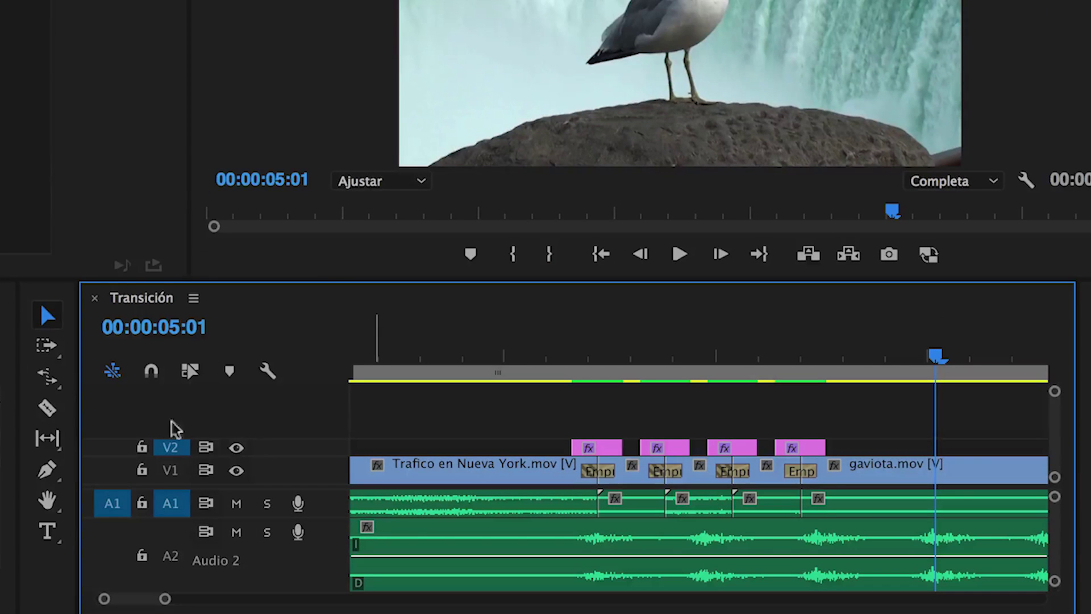
Razor-cut the whoosh around its loud part, delete both ends, and shift it 13 frames earlier
click(47, 404)
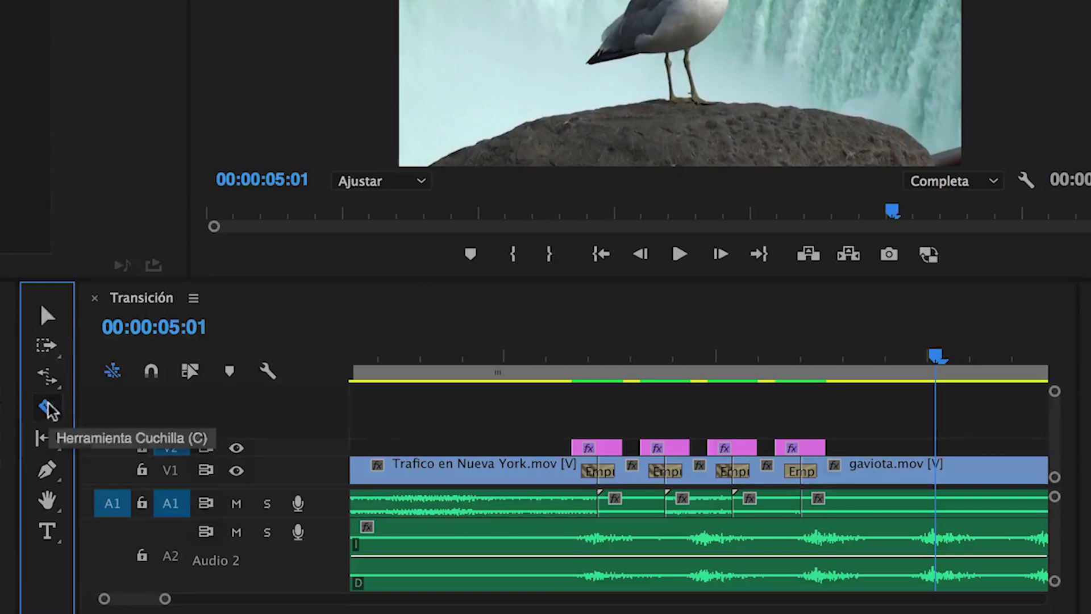
click(682, 540)
click(758, 543)
click(48, 316)
click(532, 540)
key(Delete)
click(881, 542)
key(Delete)
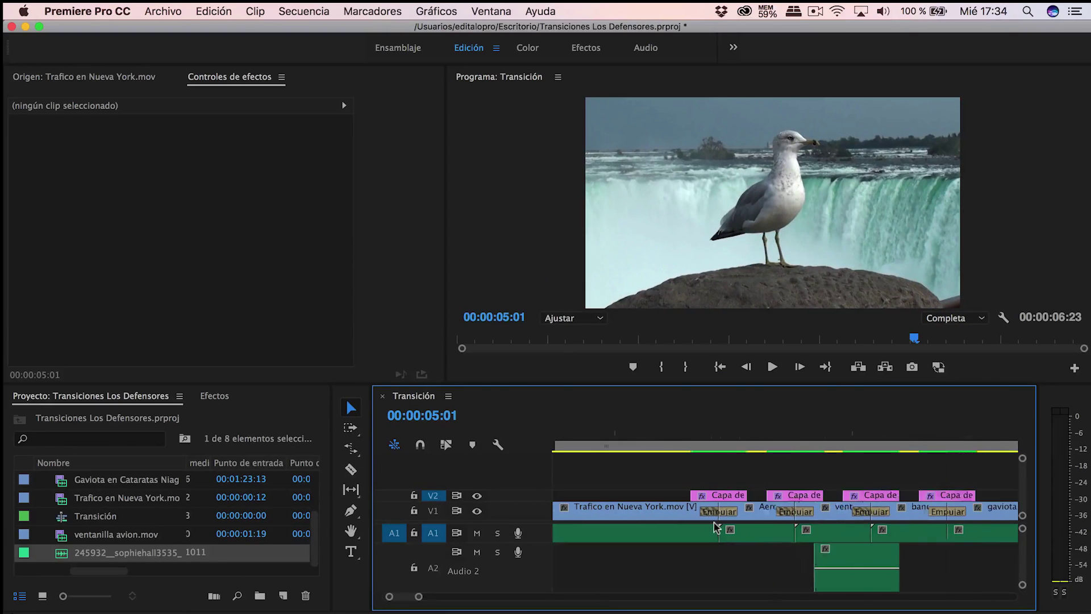
scroll(716, 527, up, 2)
drag(965, 566, 717, 565)
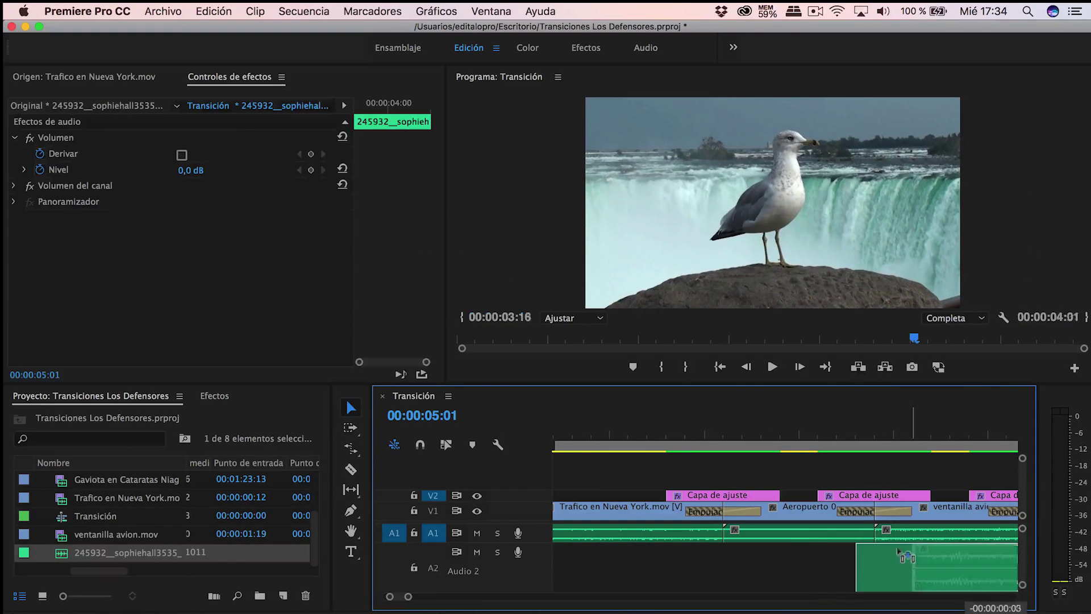
Copy the whoosh clip and paste it onto track A2 at the playhead
right_click(751, 562)
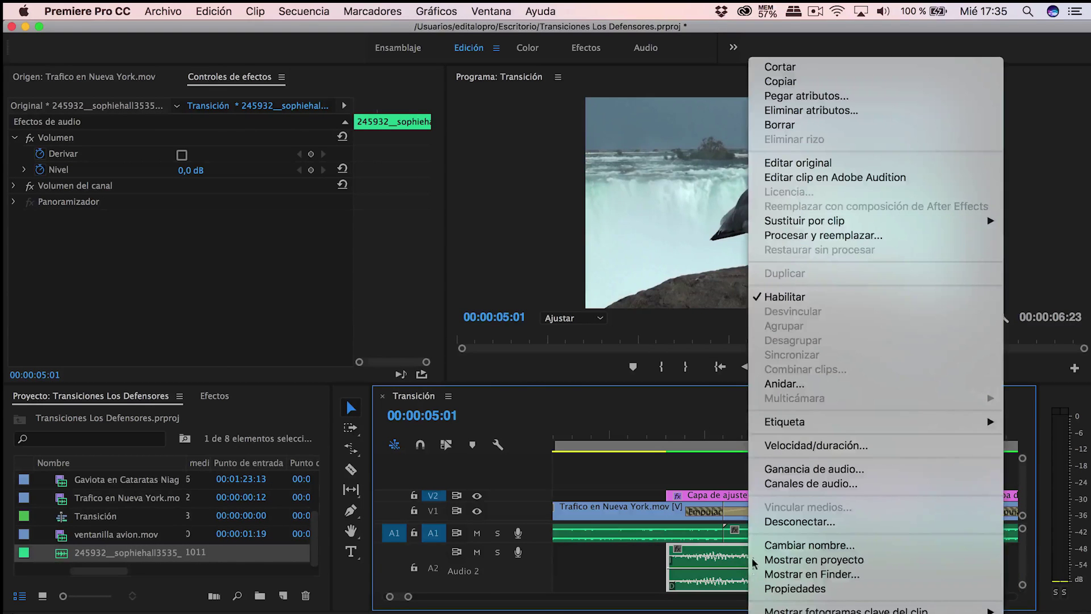
click(771, 84)
key(Up)
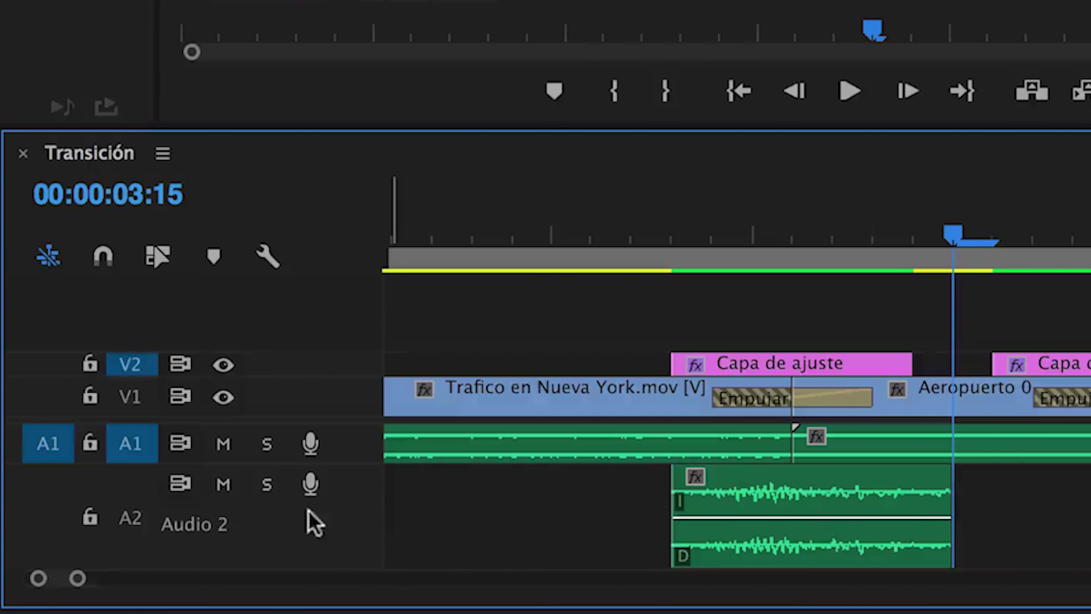
click(133, 520)
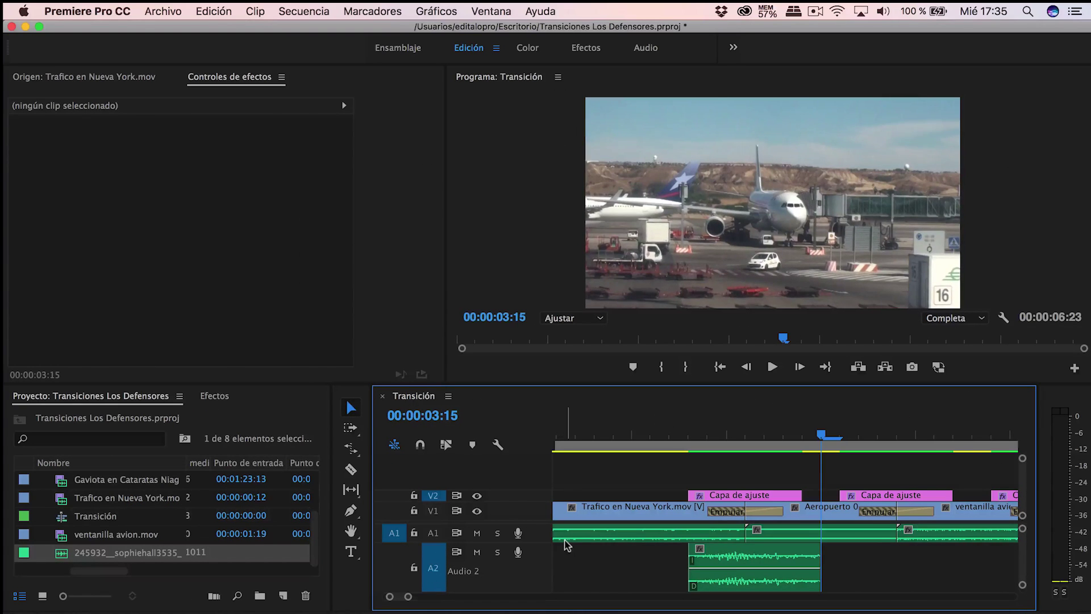
key(cmd+v)
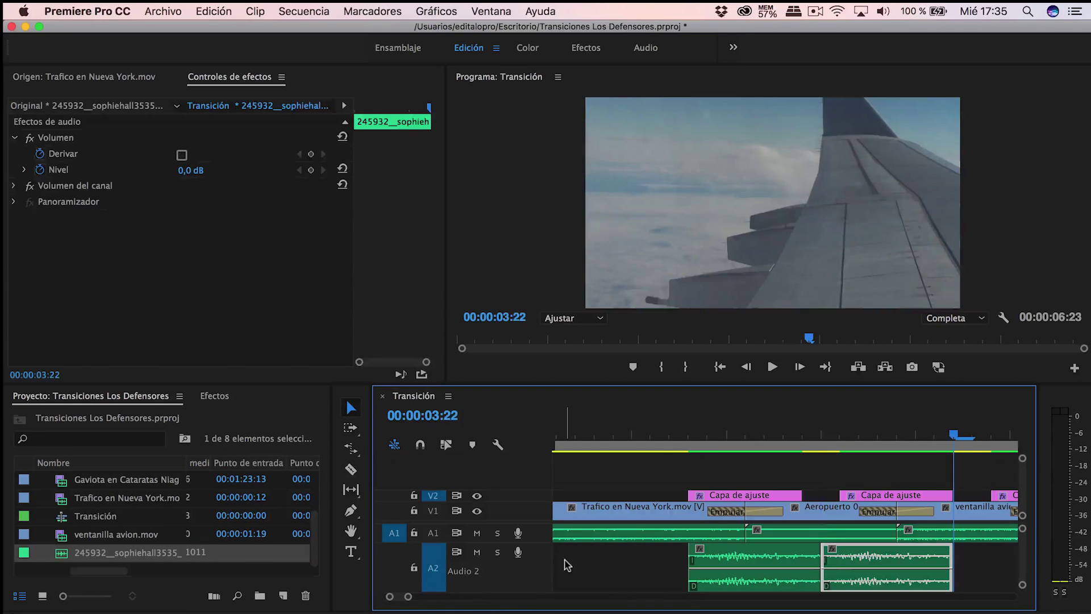
Move the pasted whoosh under the next Push transition and paste another copy for the following cut
key(space)
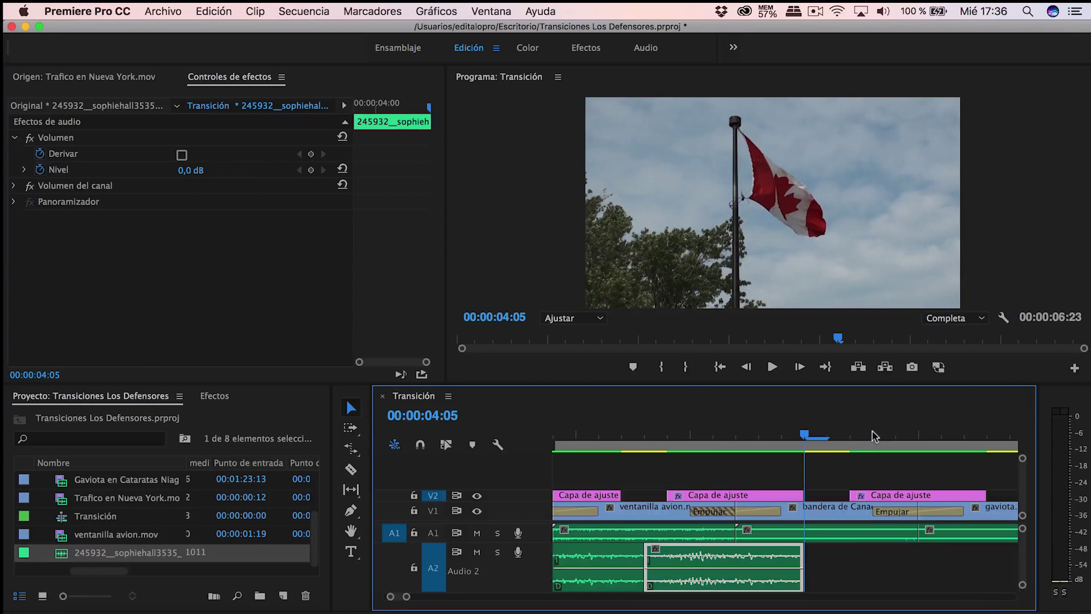
drag(745, 561, 766, 566)
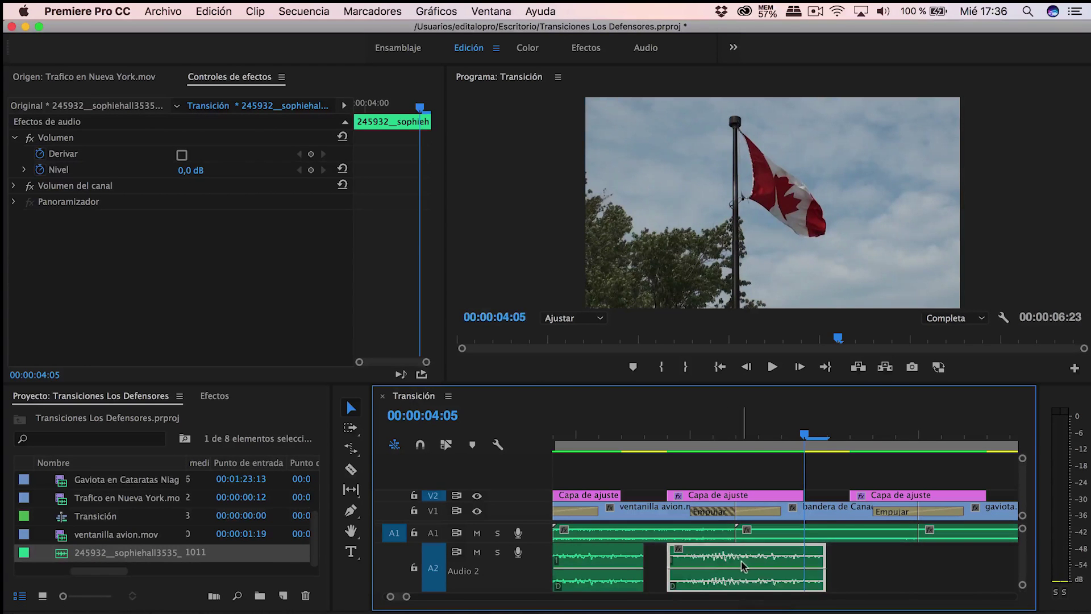
click(827, 436)
key(cmd+v)
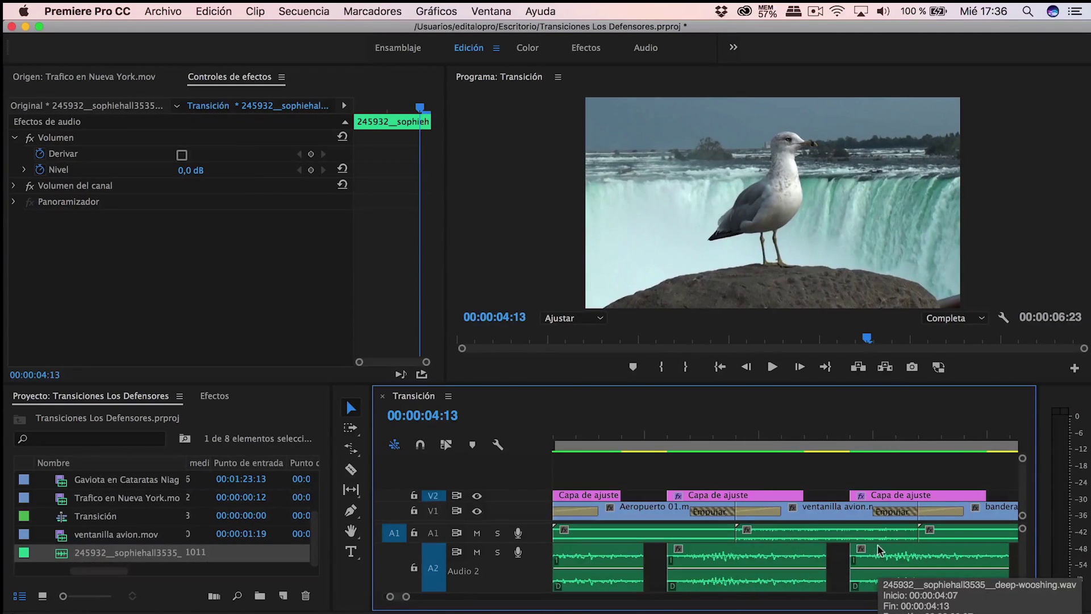
scroll(884, 588, down, 5)
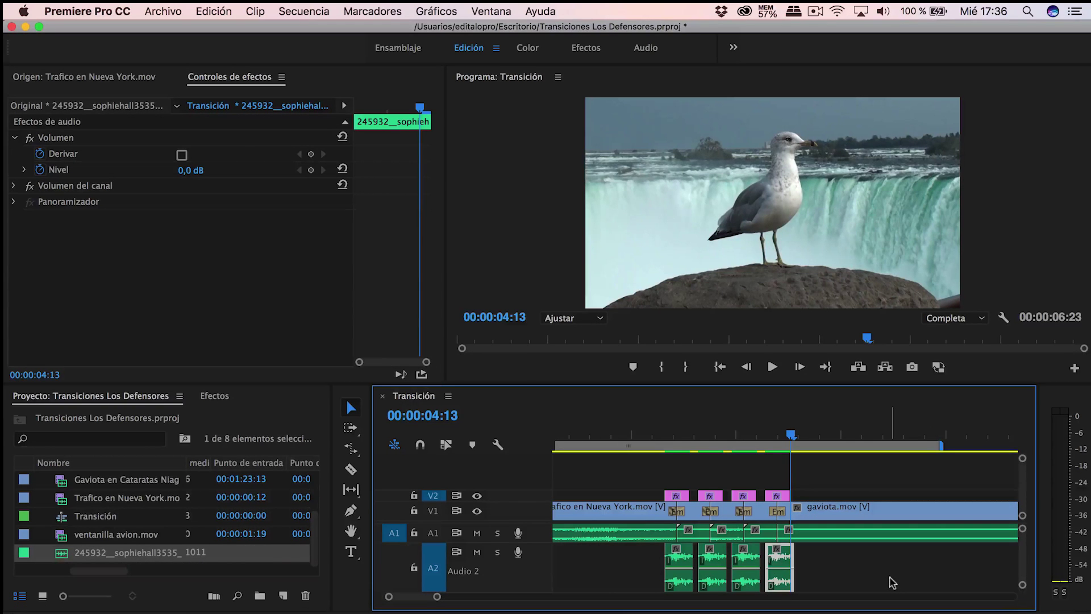